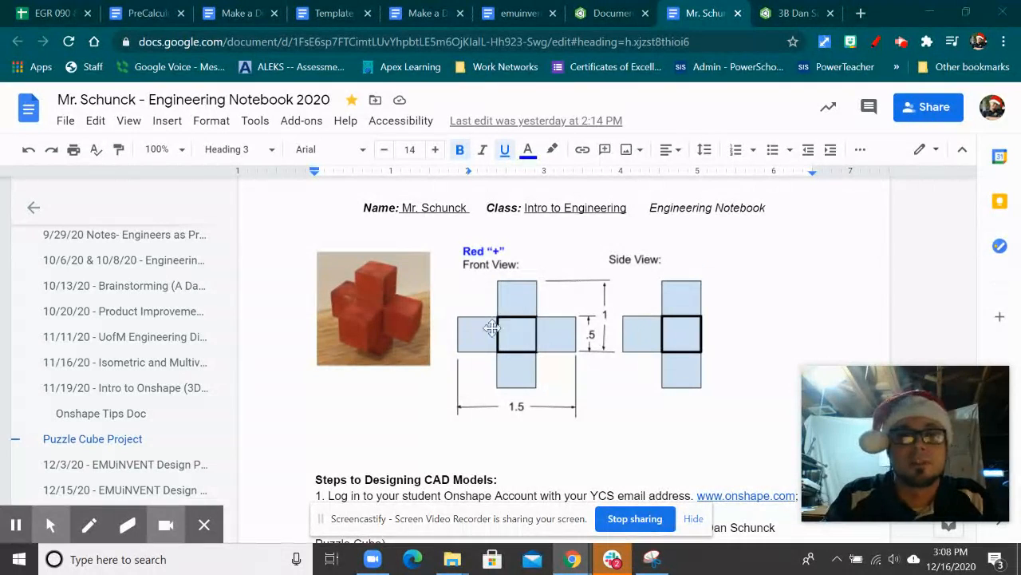
Switch to the Onshape puzzle cube document and create a new Part Studio in it.
{"action": "left_click", "coordinate": [785, 19]}
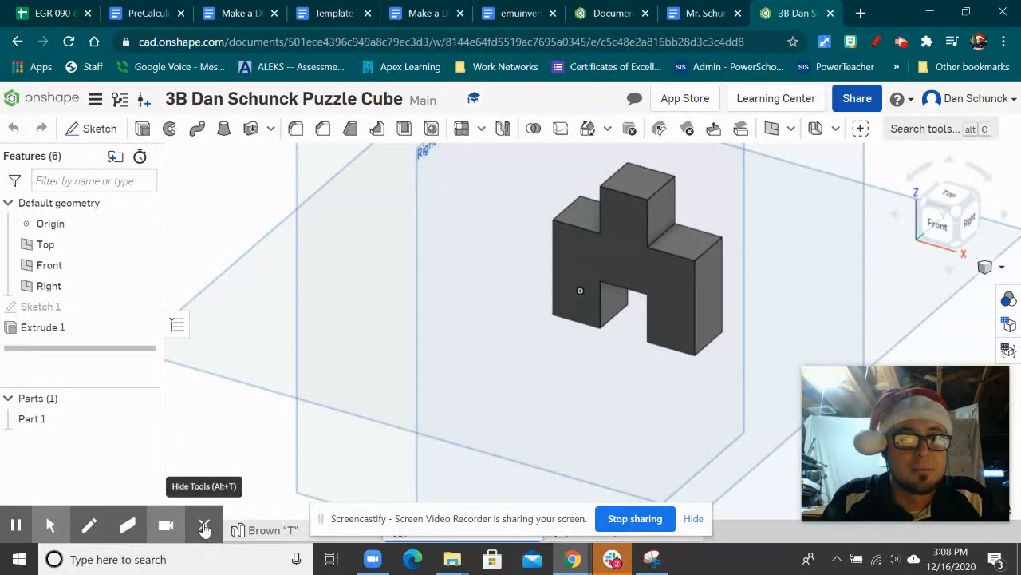
{"action": "left_click", "coordinate": [202, 522]}
{"action": "left_click", "coordinate": [43, 532]}
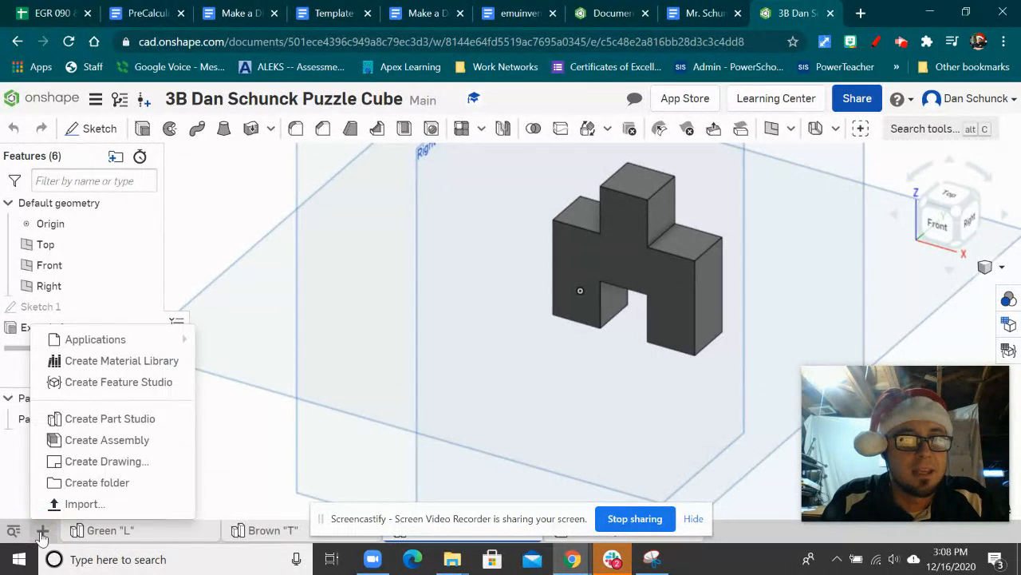
{"action": "left_click", "coordinate": [110, 419]}
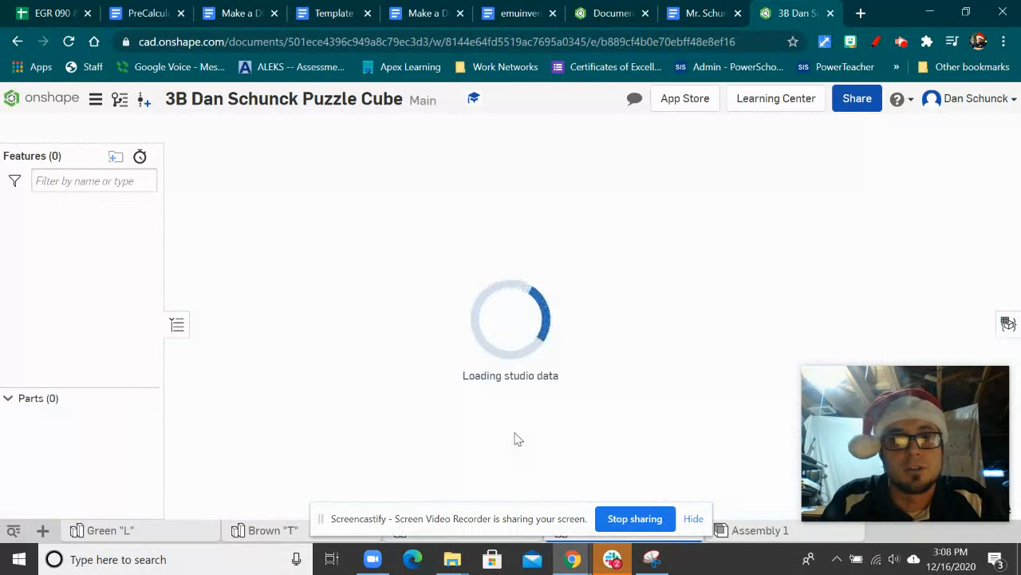
{"action": "left_click", "coordinate": [692, 519]}
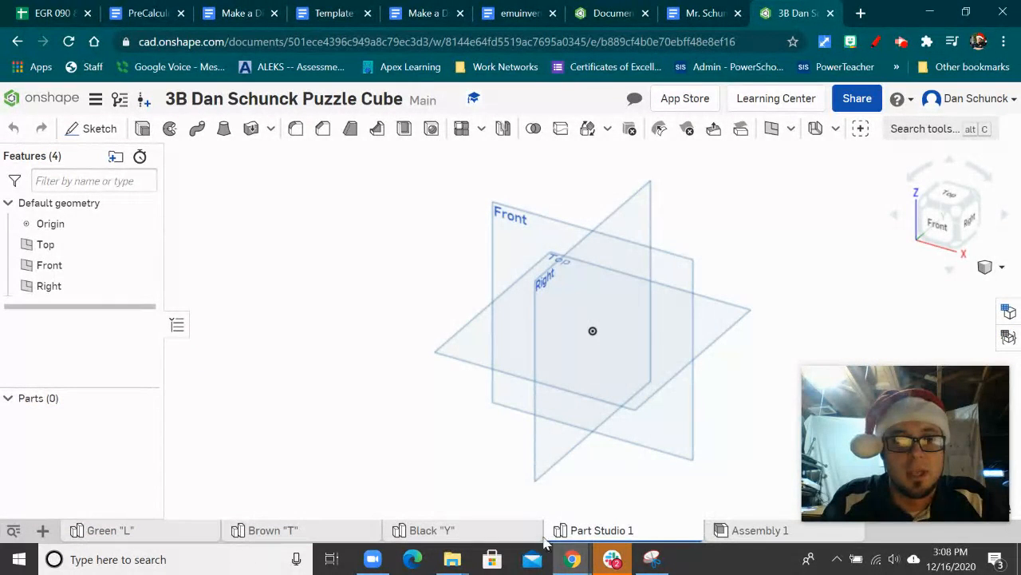
Rename the new Part Studio to Red "+".
{"action": "right_click", "coordinate": [628, 532]}
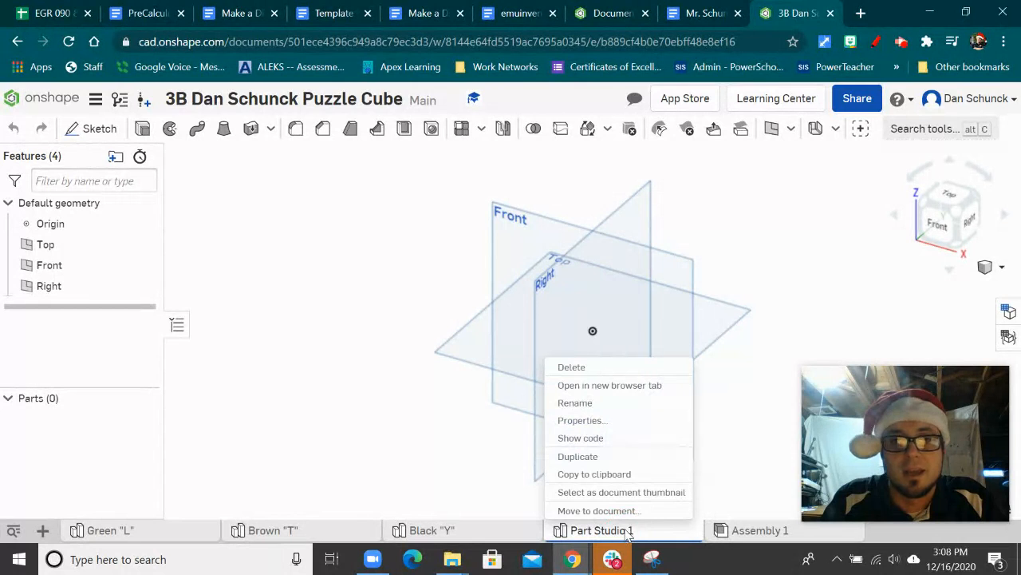
{"action": "left_click", "coordinate": [588, 404]}
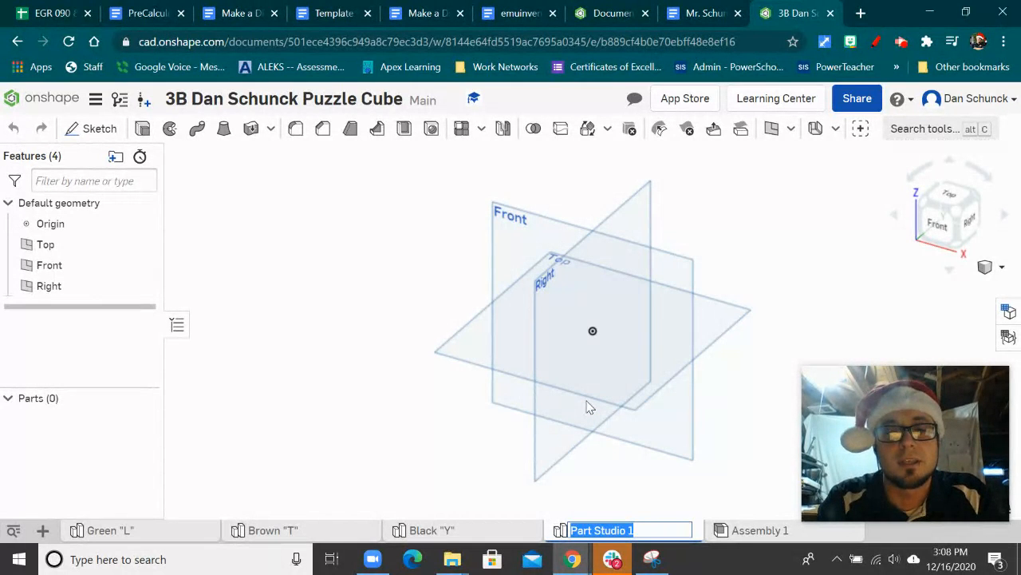
{"action": "type", "text": "Red \"+"}
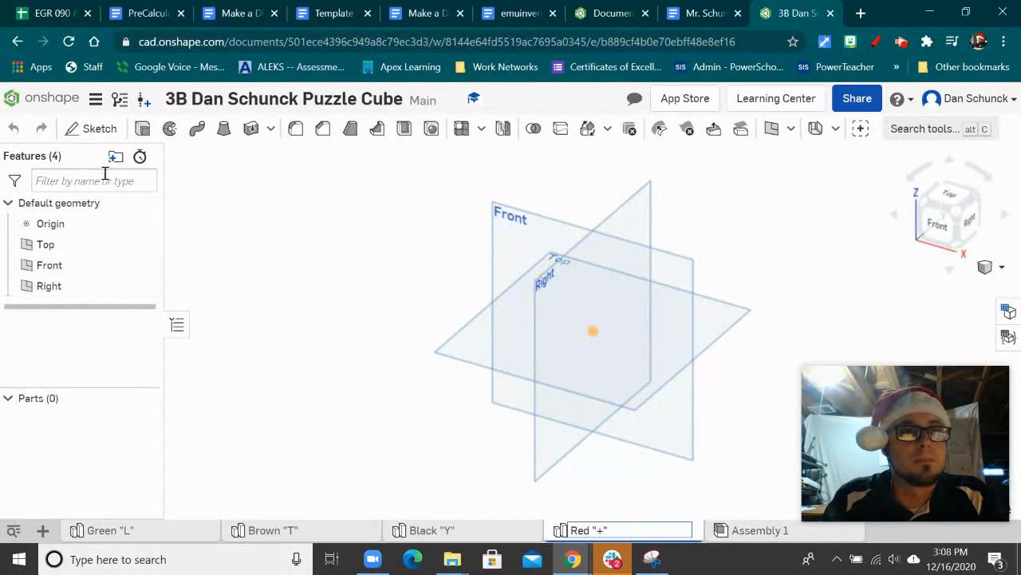
Start a sketch on the Front plane and view it straight from the front.
{"action": "left_click", "coordinate": [87, 130]}
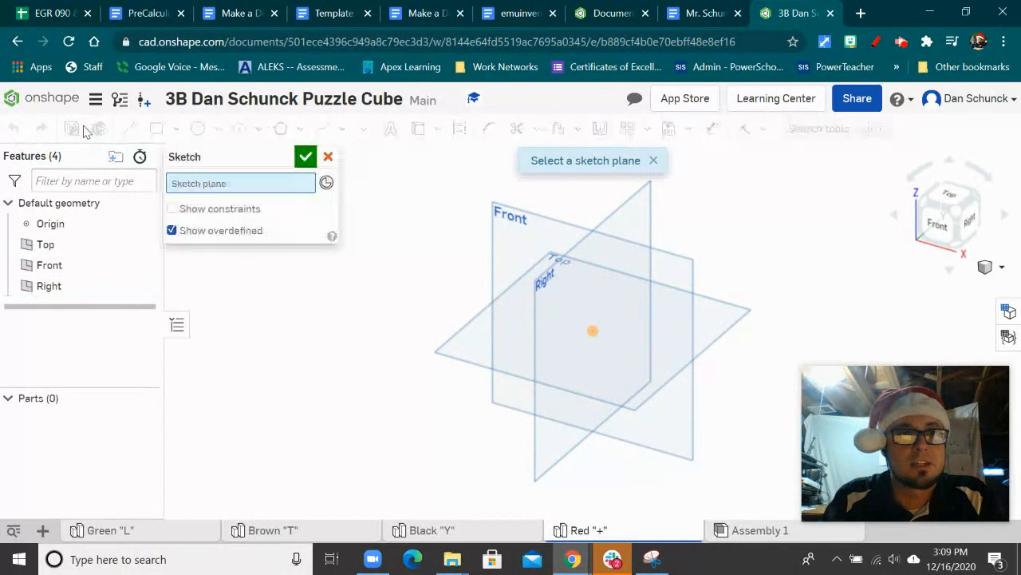
{"action": "left_click", "coordinate": [537, 238]}
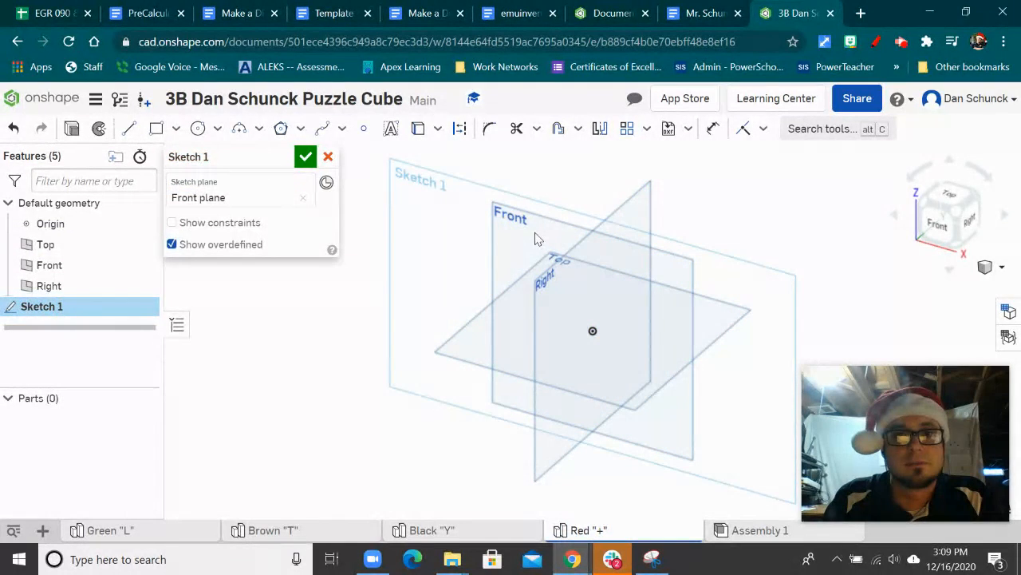
{"action": "left_click", "coordinate": [938, 225]}
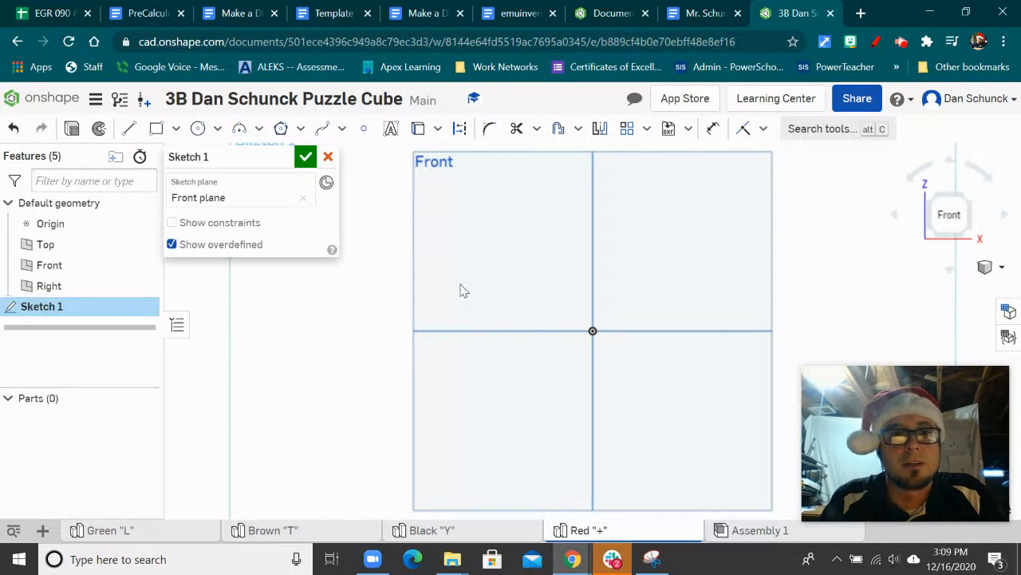
Check the Red "+" drawing in the Google Docs notebook, return to Onshape and draw a 0.5 horizontal line rightward from the origin.
{"action": "left_click", "coordinate": [693, 16]}
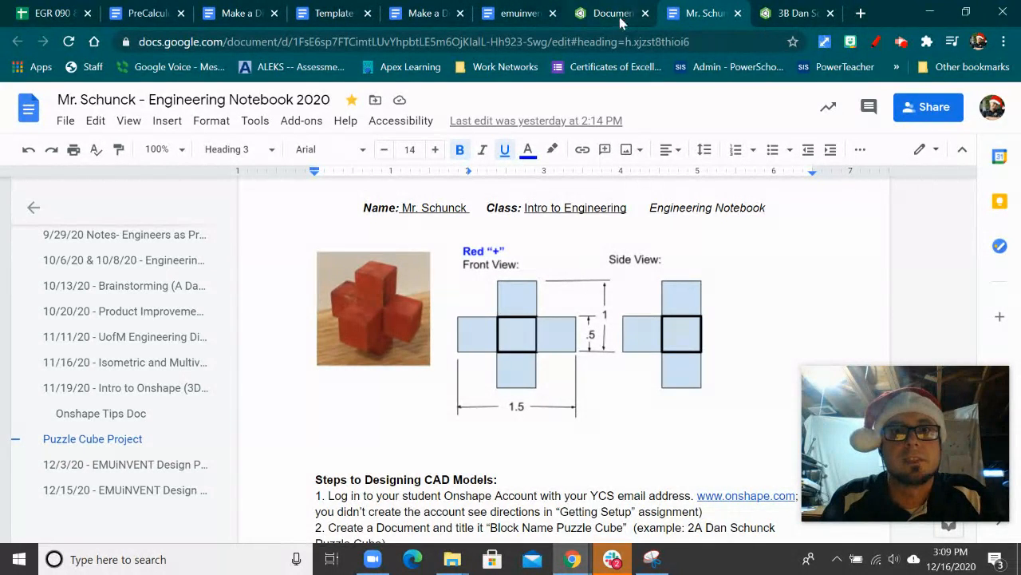
{"action": "left_click", "coordinate": [786, 15]}
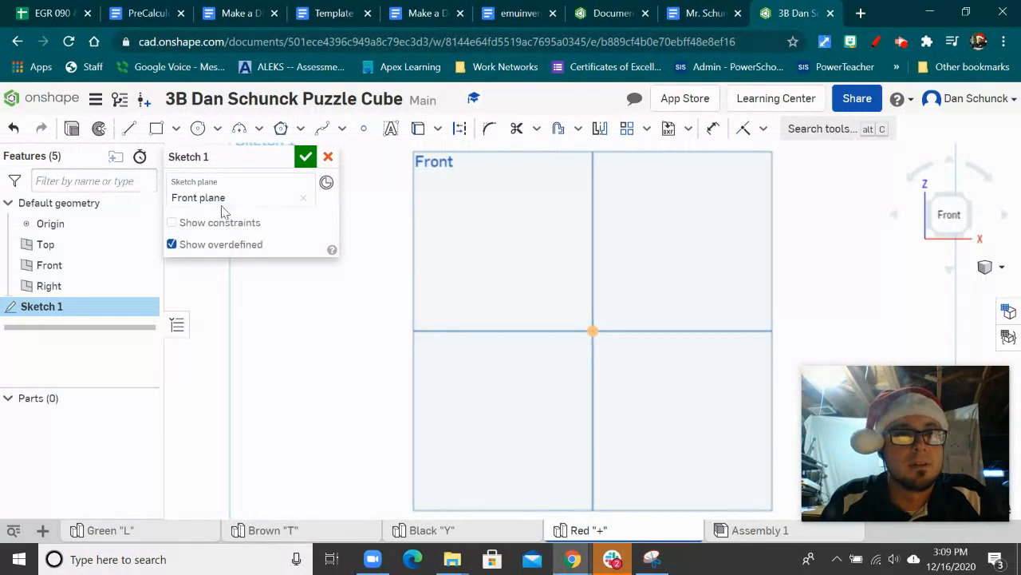
{"action": "left_click", "coordinate": [129, 129]}
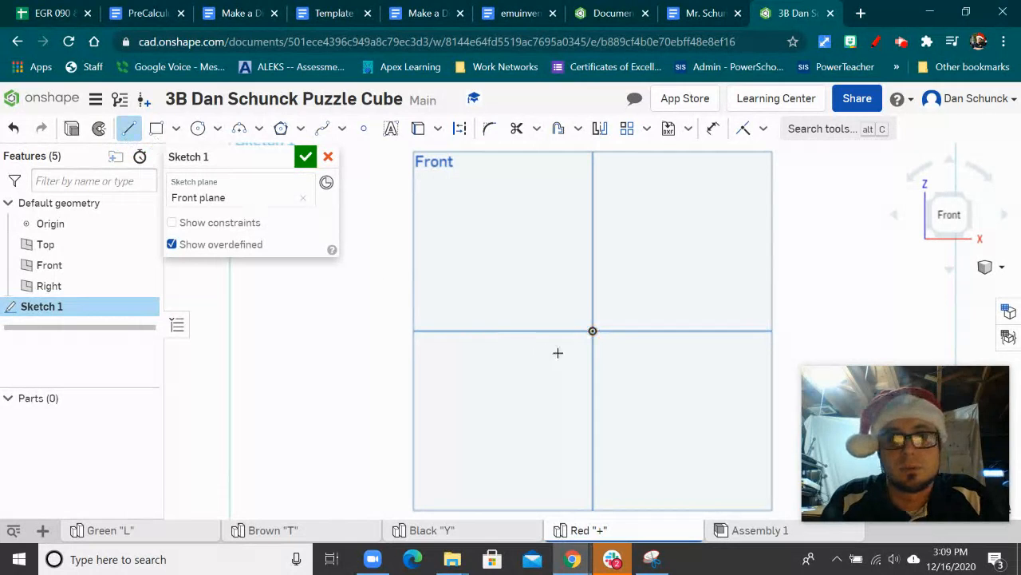
{"action": "left_click", "coordinate": [593, 332]}
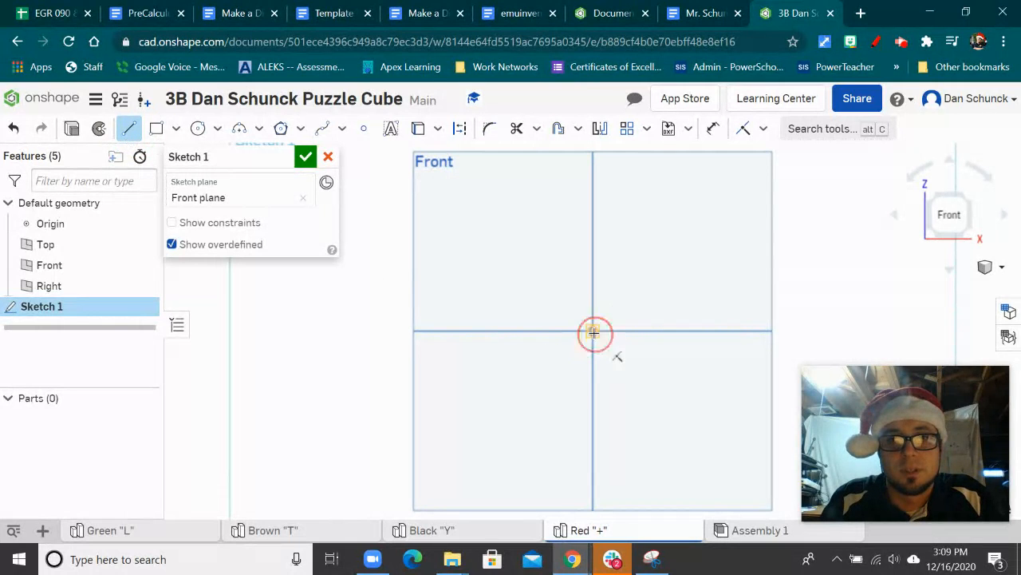
{"action": "left_click", "coordinate": [649, 329]}
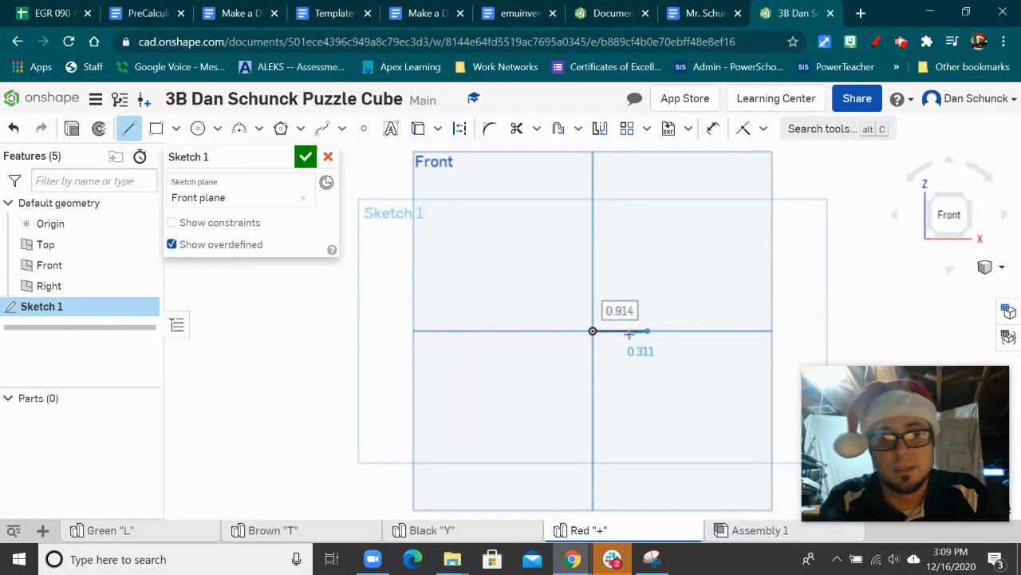
{"action": "key", "text": "BackSpace"}
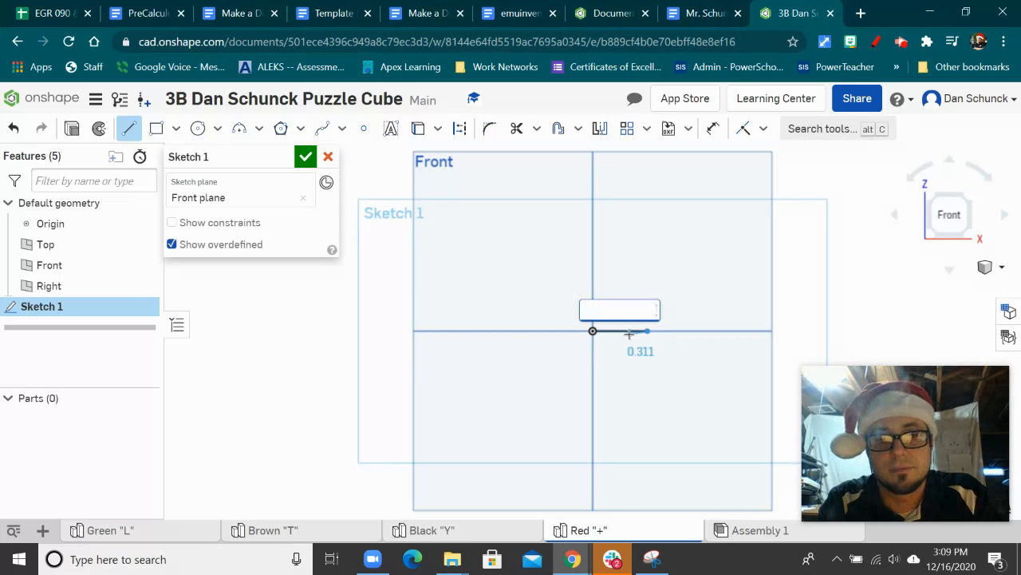
{"action": "type", "text": ".5"}
{"action": "key", "text": "Return"}
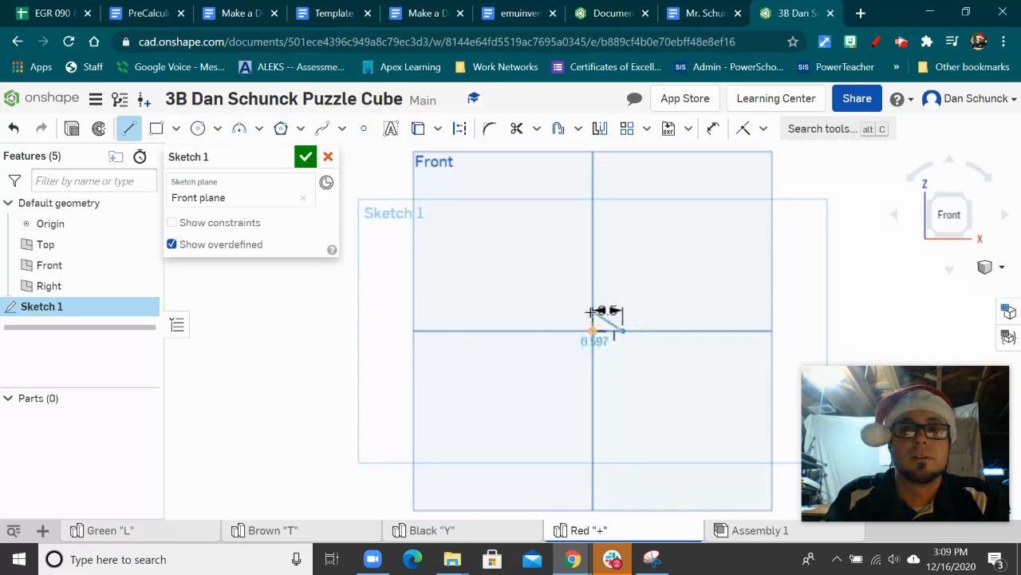
Continue the outline with a 0.5 vertical line upward from the base line's right end.
{"action": "scroll", "coordinate": [659, 342], "scroll_direction": "up", "scroll_amount": 3}
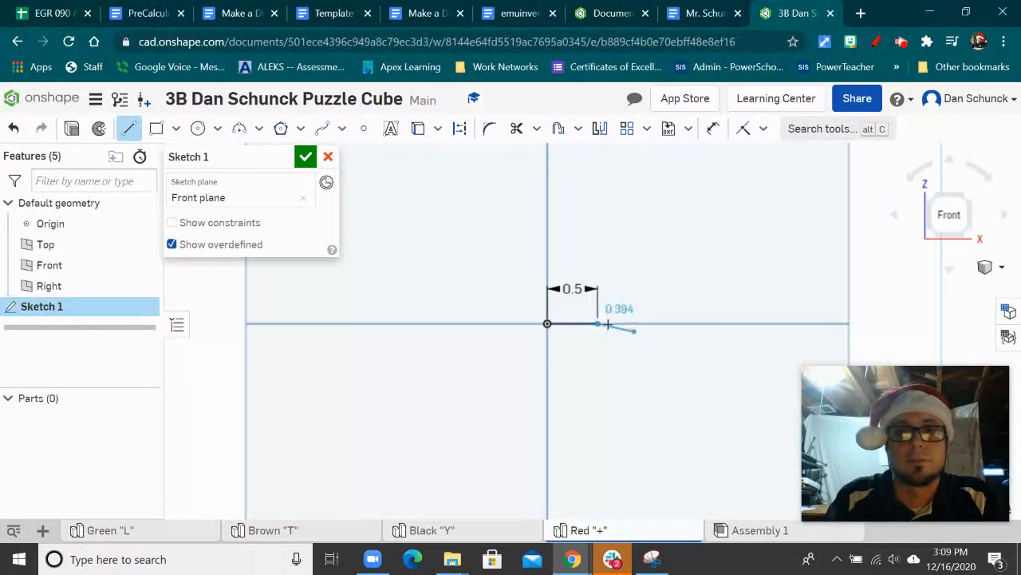
{"action": "left_click", "coordinate": [595, 266]}
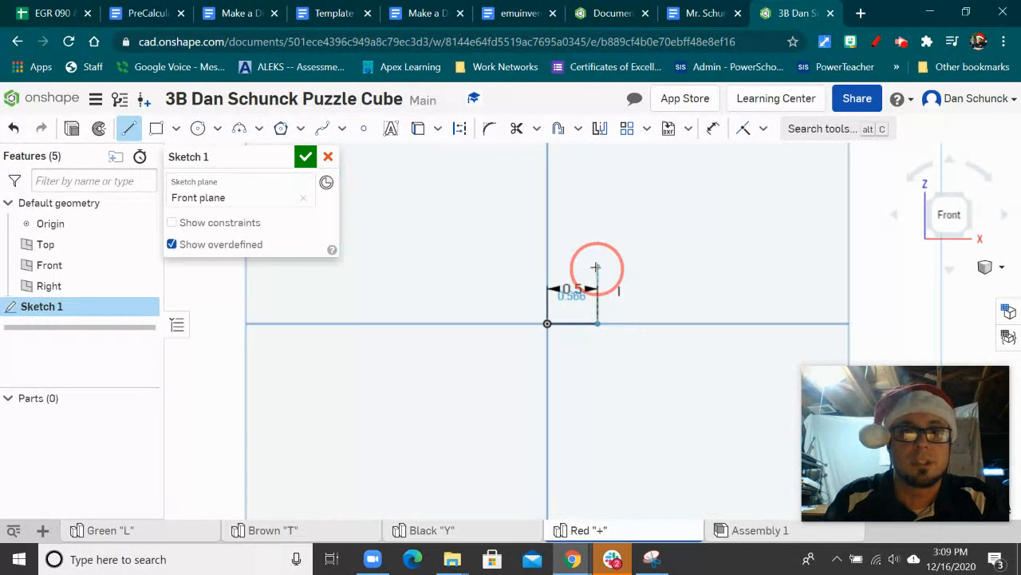
{"action": "type", "text": ".5"}
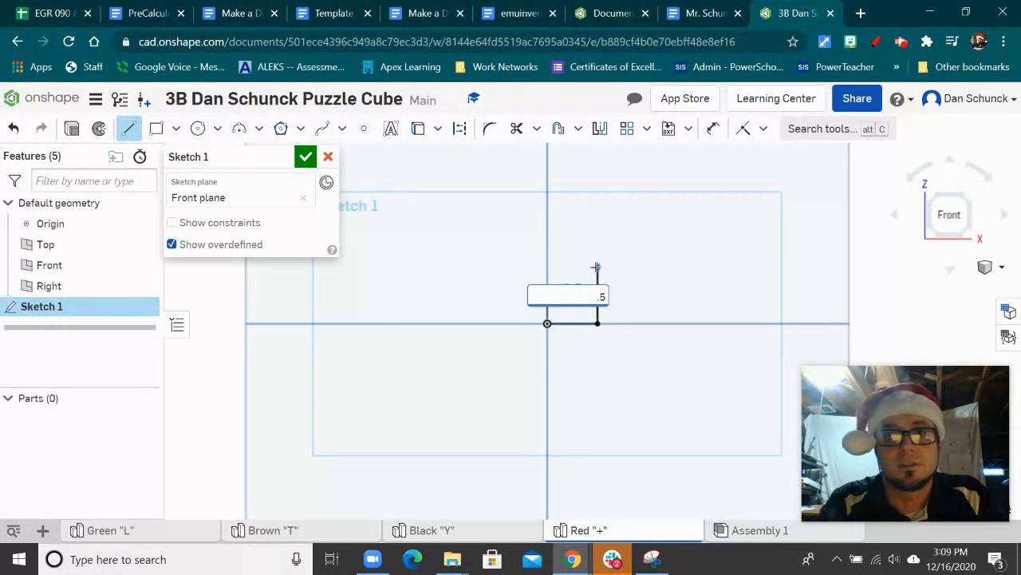
{"action": "key", "text": "Return"}
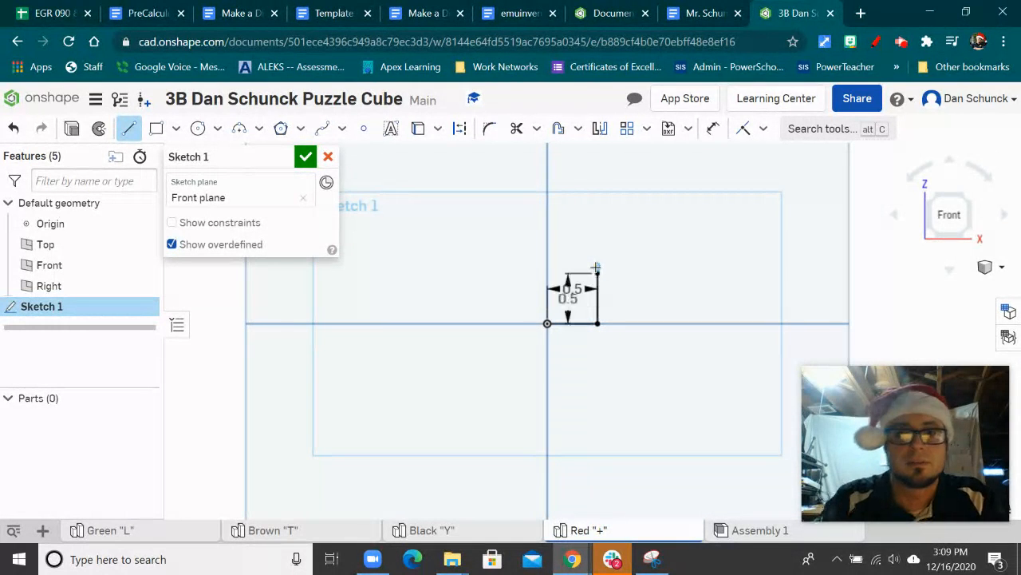
Outline the cross's right arm with 0.5 lines going right, up and back left.
{"action": "left_click", "coordinate": [650, 273]}
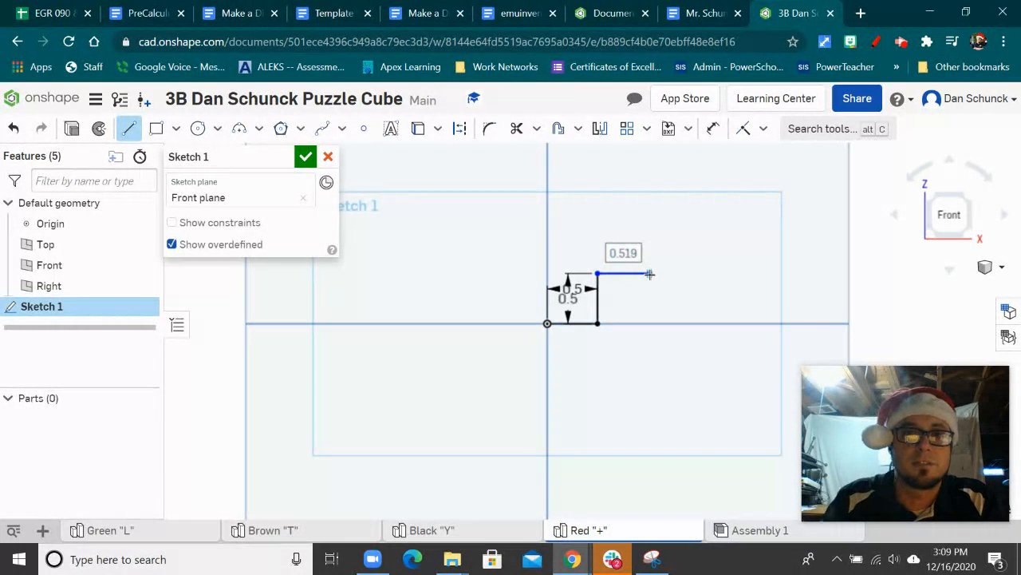
{"action": "type", "text": "0.5"}
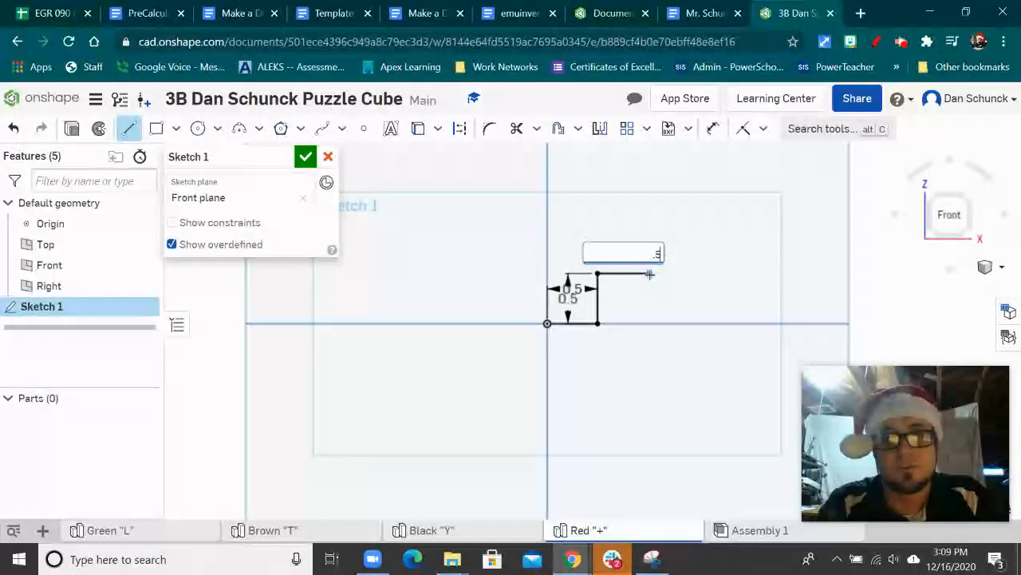
{"action": "key", "text": "Return"}
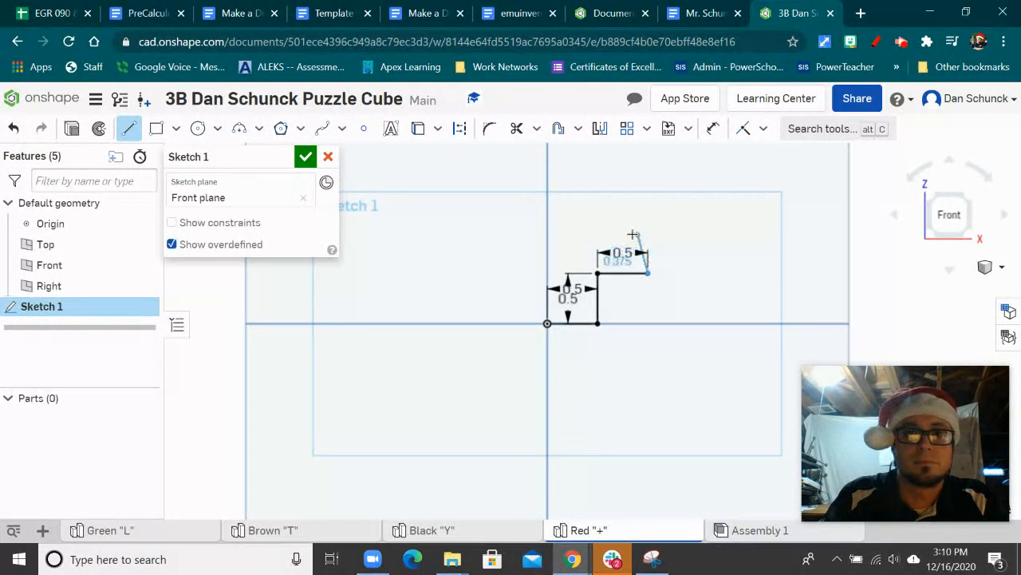
{"action": "left_click", "coordinate": [646, 231]}
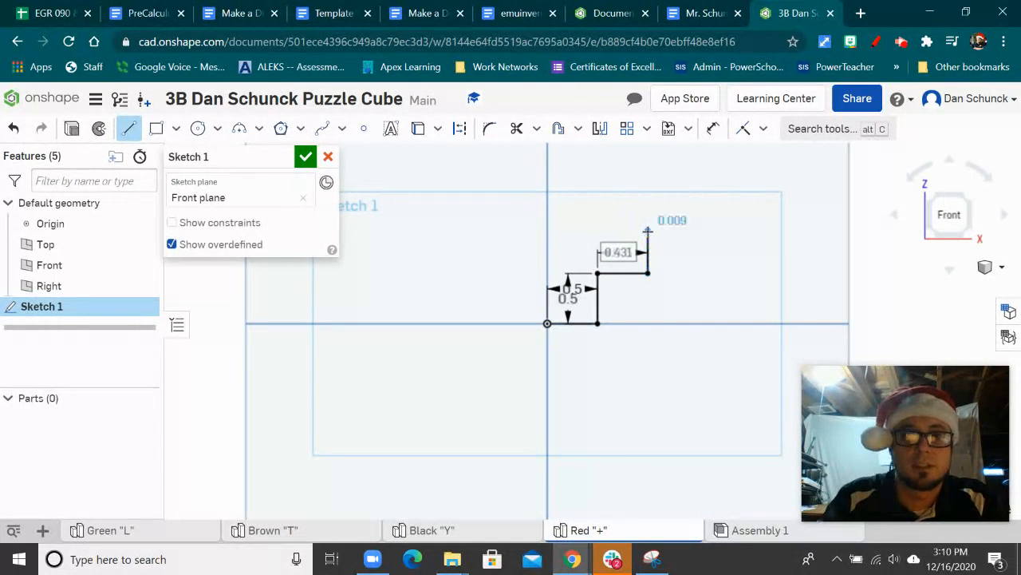
{"action": "type", "text": ".5"}
{"action": "key", "text": "Return"}
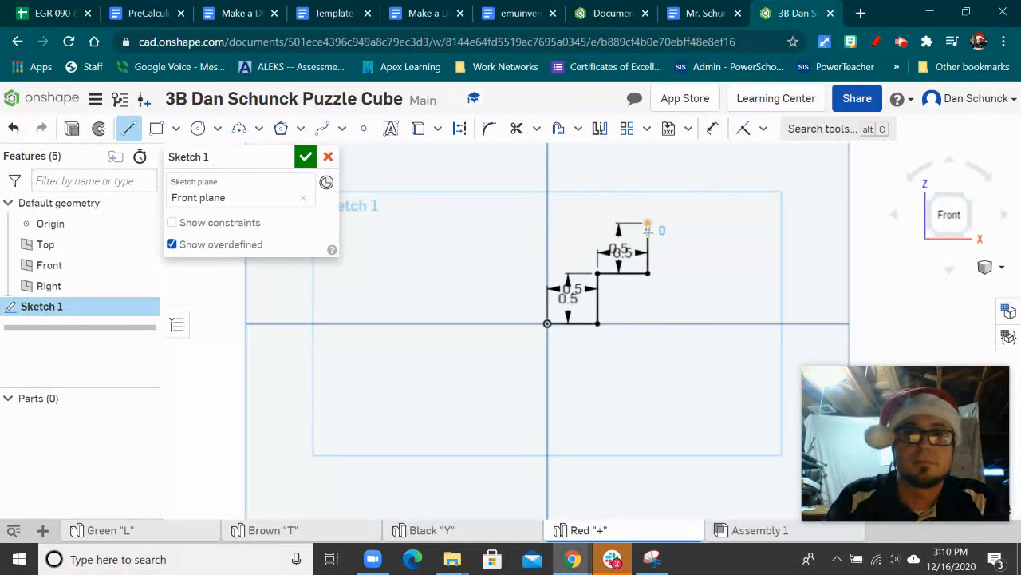
{"action": "left_click", "coordinate": [578, 228]}
{"action": "type", "text": ".5"}
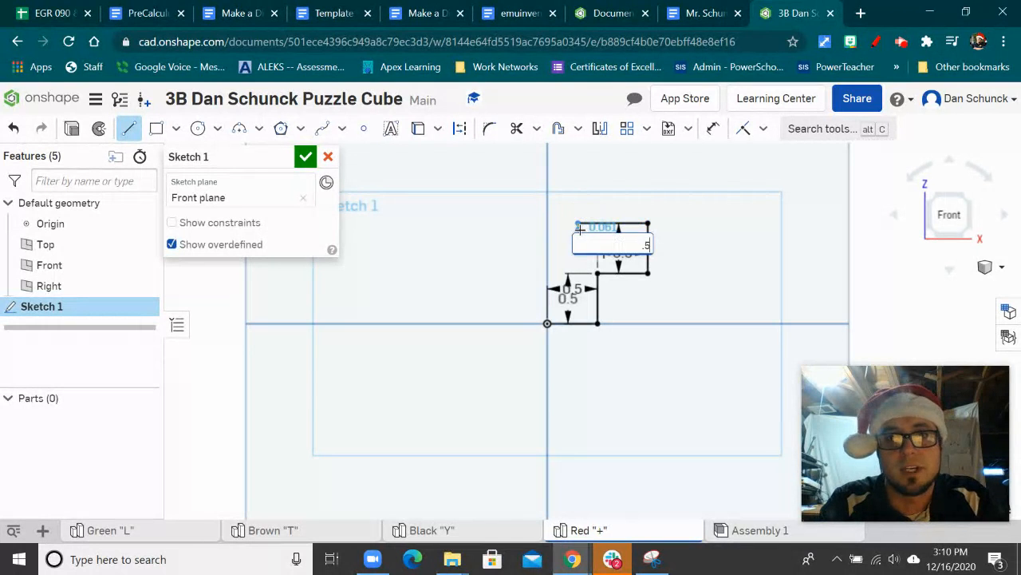
{"action": "key", "text": "Return"}
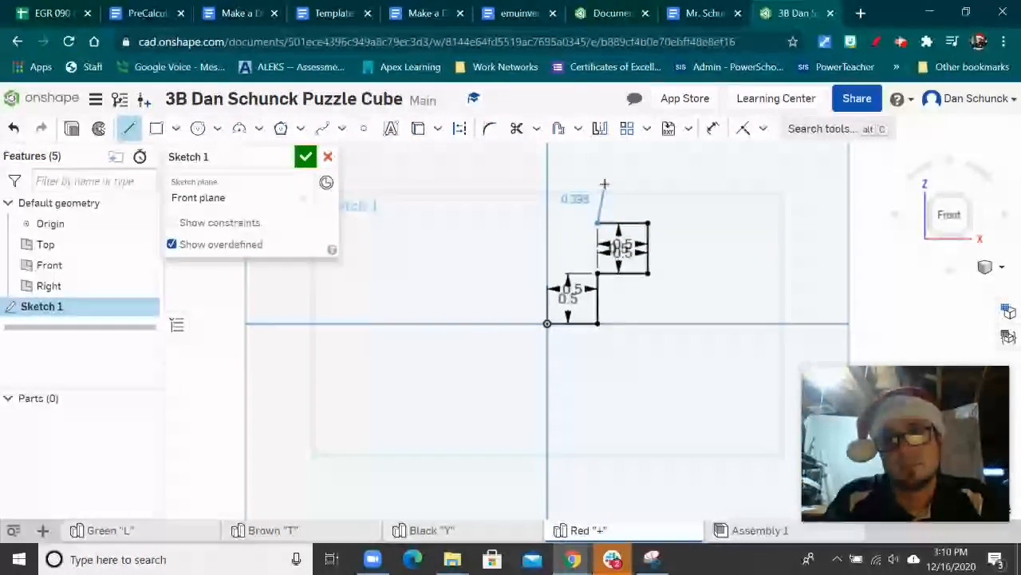
Outline the cross's upper arm with 0.5 lines going up and left, plus a line down level with the right arm's upper edge.
{"action": "left_click", "coordinate": [599, 183]}
{"action": "type", "text": ".5"}
{"action": "key", "text": "Return"}
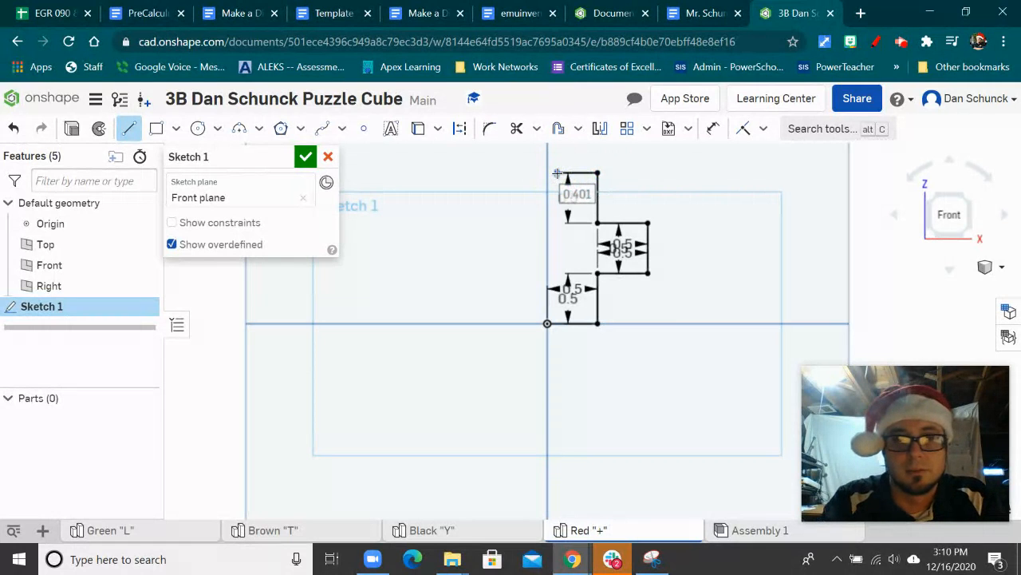
{"action": "type", "text": ".5"}
{"action": "key", "text": "Return"}
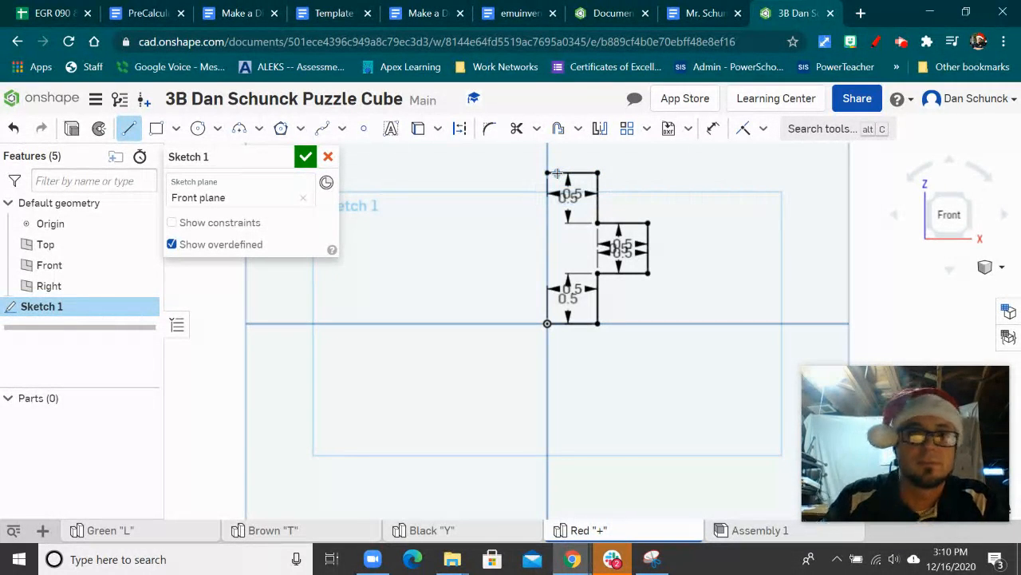
{"action": "left_click", "coordinate": [547, 223]}
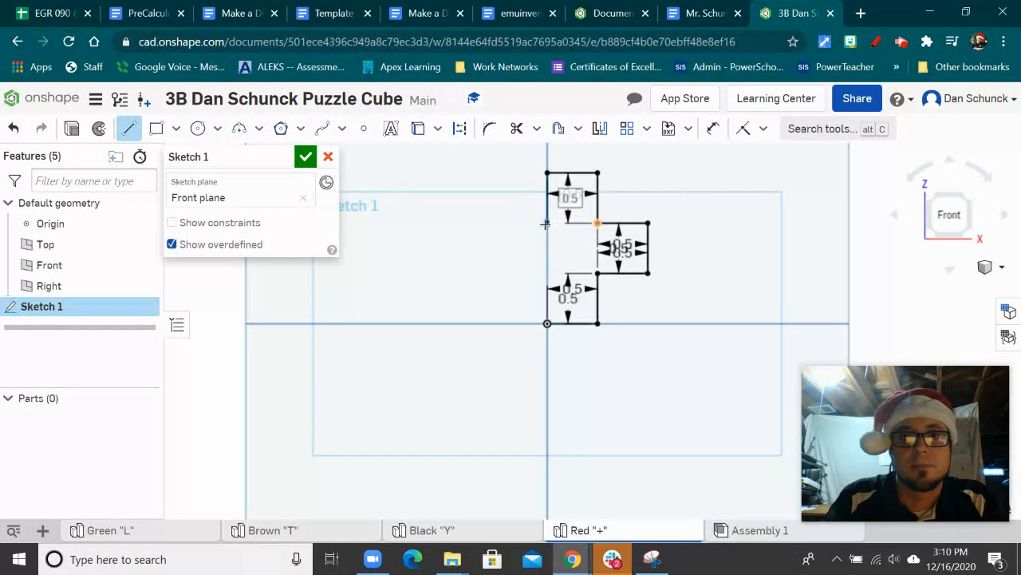
Outline the cross's left arm with a 0.5 line leftward, a line down level with the right arm's lower edge, and a line back right.
{"action": "left_click", "coordinate": [485, 223]}
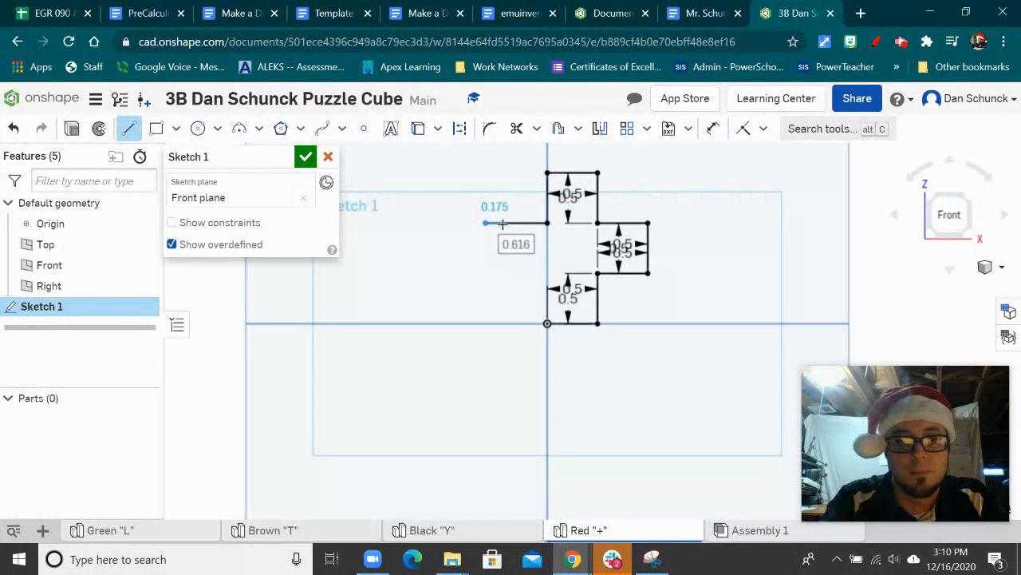
{"action": "type", "text": ".5"}
{"action": "key", "text": "Return"}
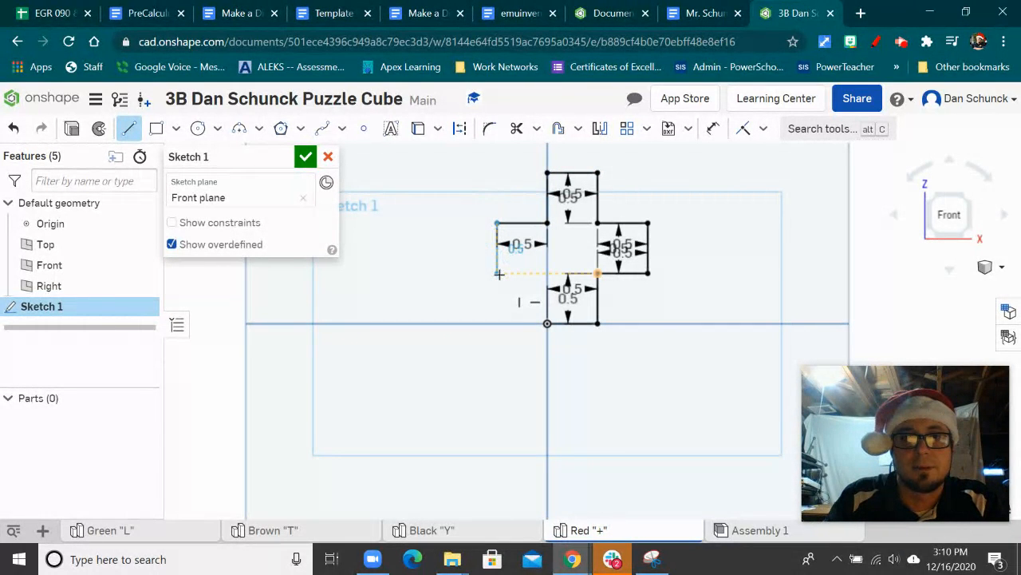
{"action": "left_click", "coordinate": [497, 274]}
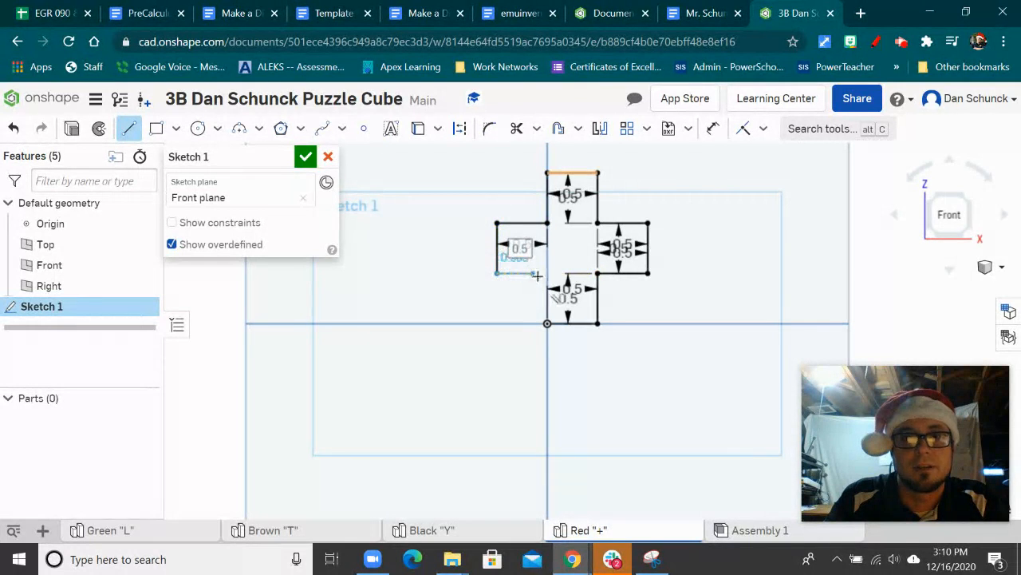
{"action": "left_click", "coordinate": [547, 274]}
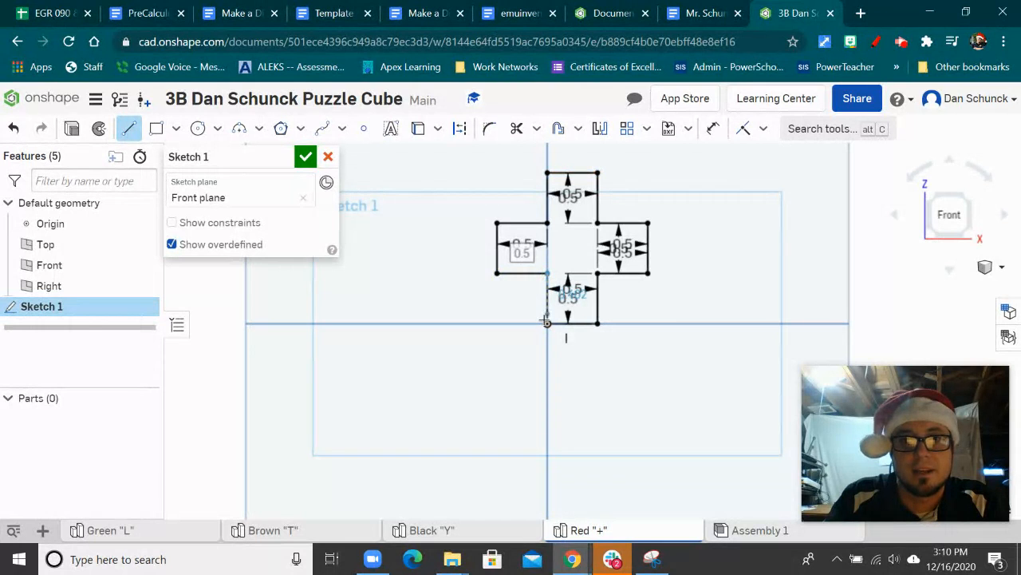
Close the cross outline with a vertical line down to the origin and finish the sketch.
{"action": "left_click", "coordinate": [547, 323]}
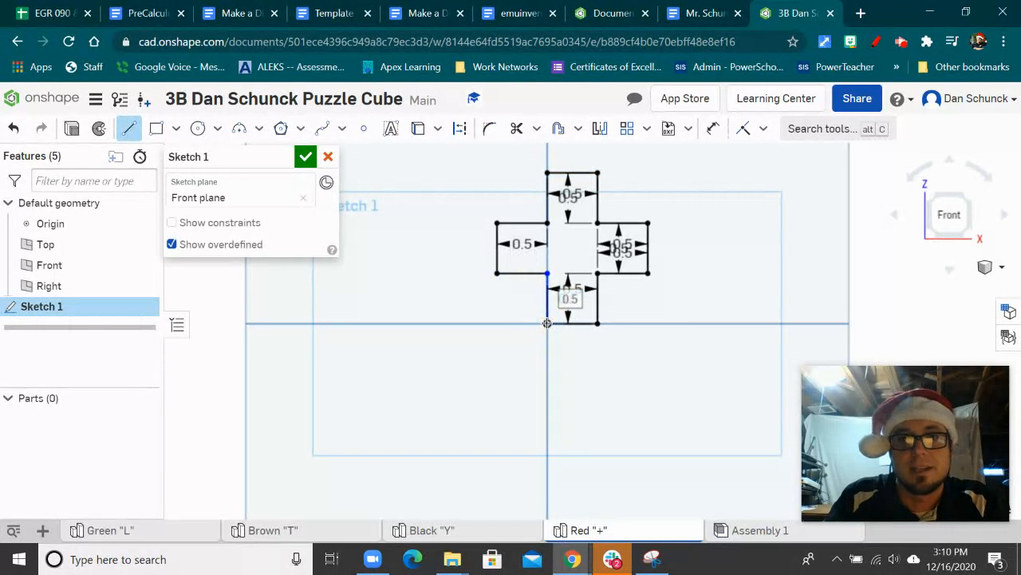
{"action": "left_click", "coordinate": [306, 156]}
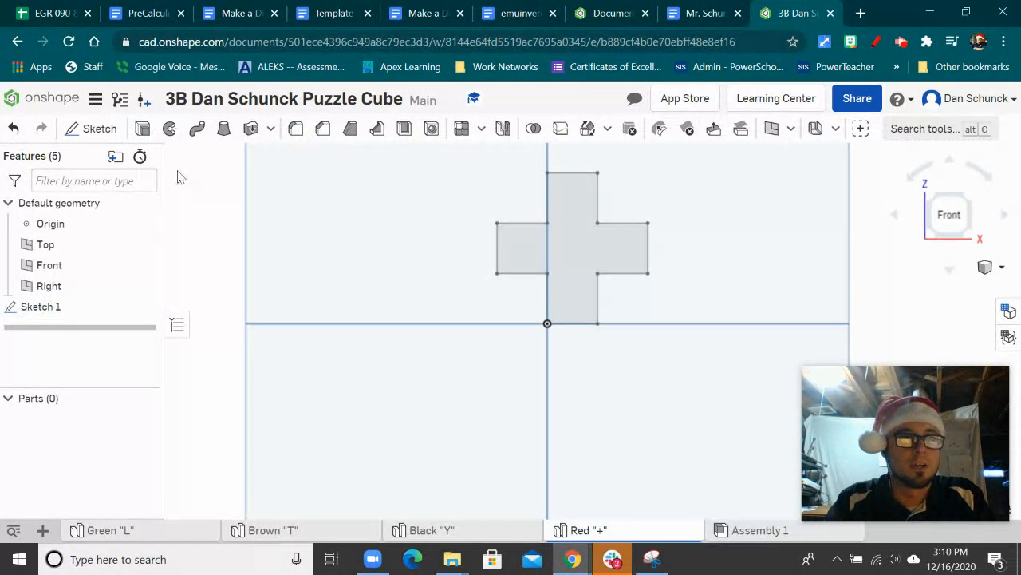
Extrude the plus-shaped sketch region as a new solid with a blind depth of 0.5 in.
{"action": "left_click", "coordinate": [142, 128]}
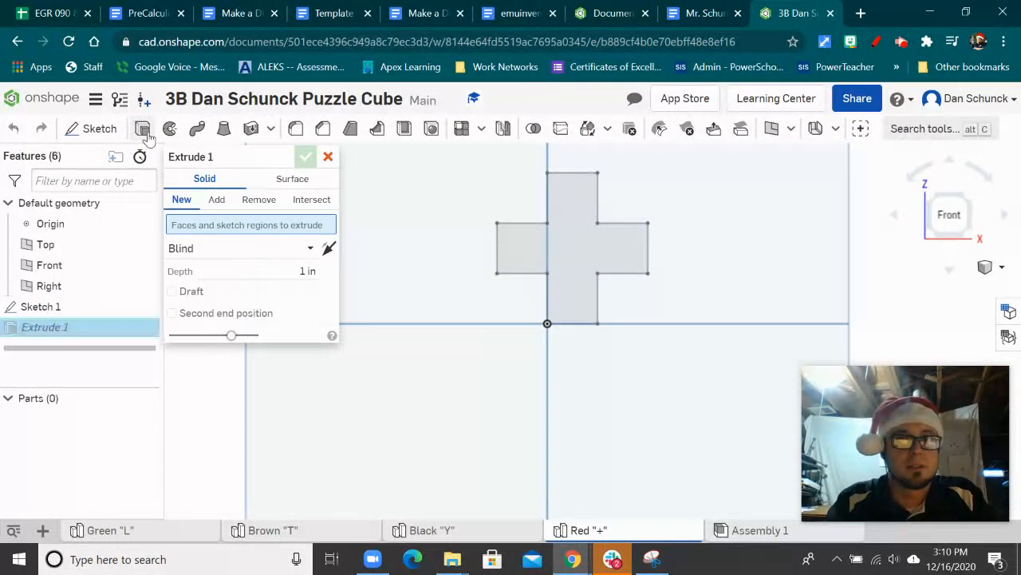
{"action": "left_click", "coordinate": [587, 257]}
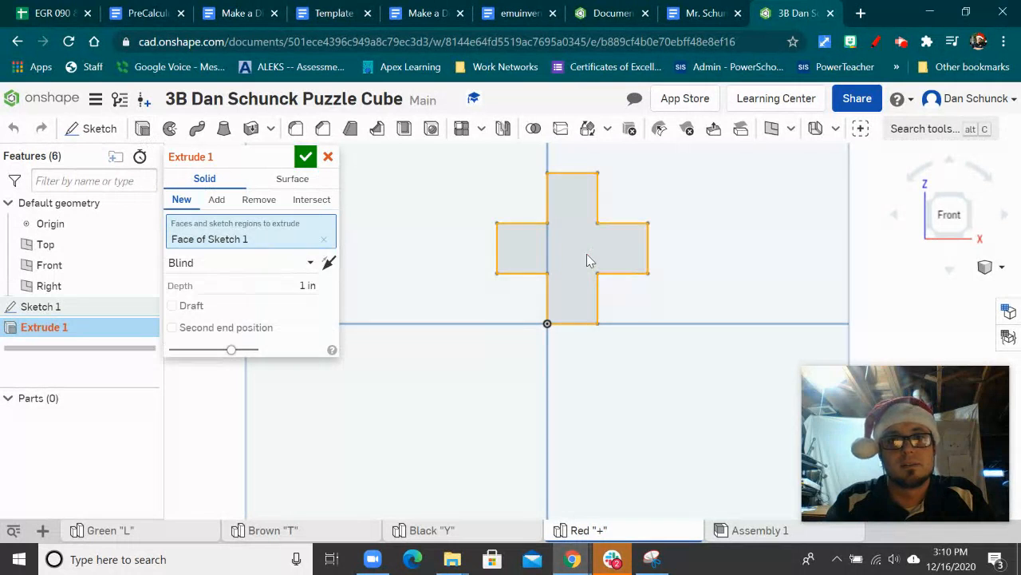
{"action": "left_click", "coordinate": [990, 268]}
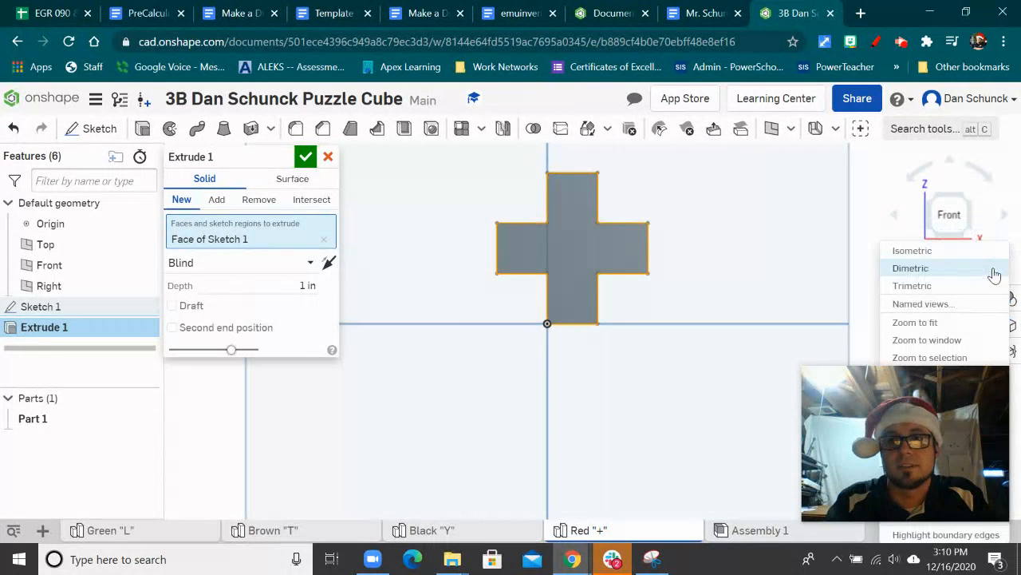
{"action": "left_click", "coordinate": [926, 252]}
{"action": "scroll", "coordinate": [623, 348], "scroll_direction": "up", "scroll_amount": 5}
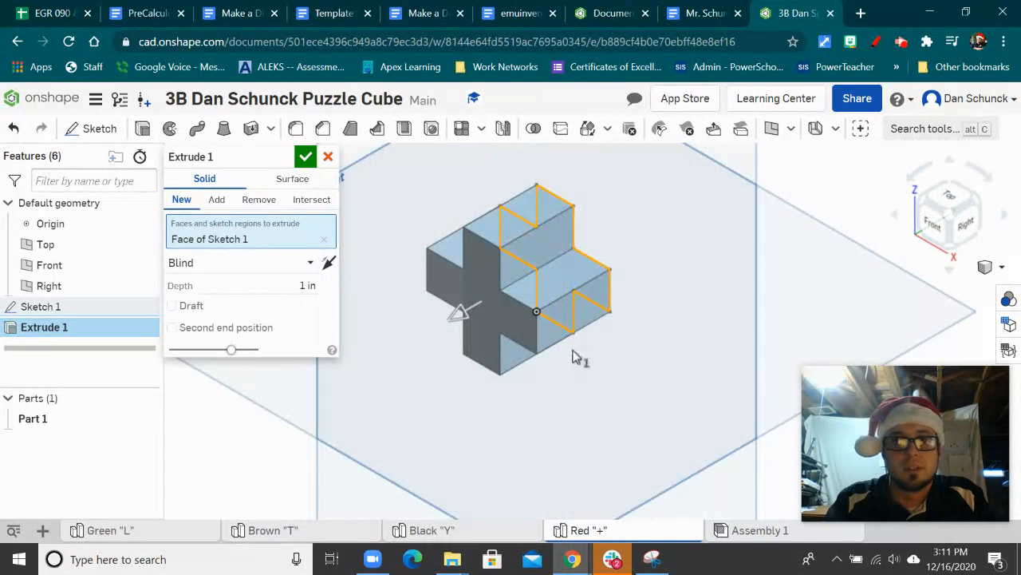
{"action": "left_click", "coordinate": [306, 285]}
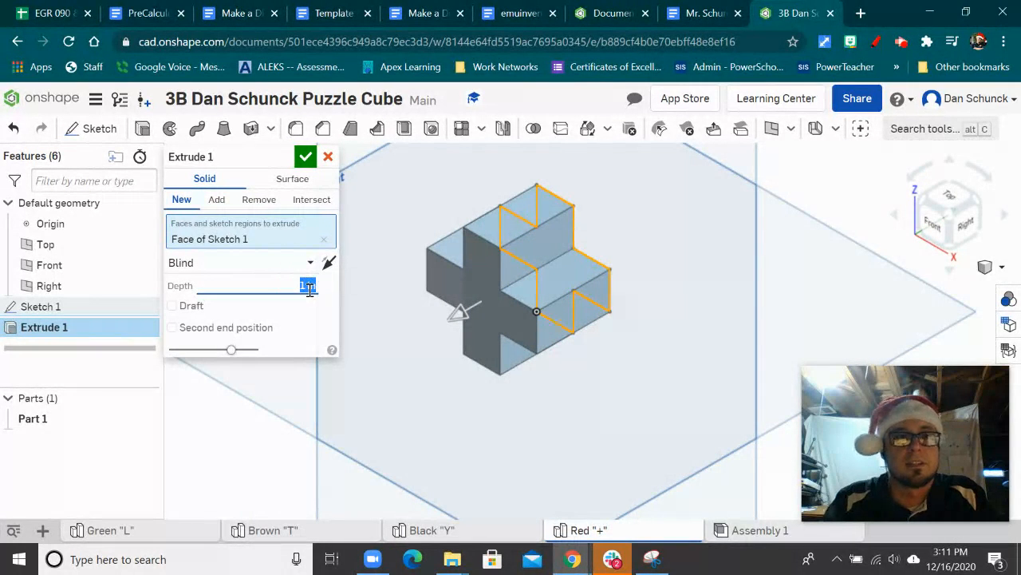
{"action": "type", "text": "0.5"}
{"action": "key", "text": "Return"}
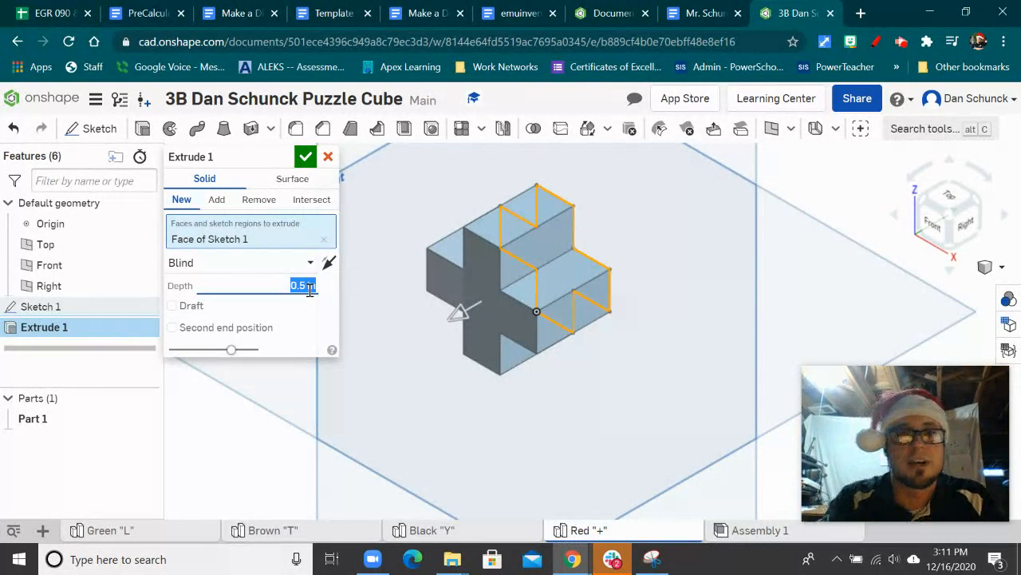
{"action": "left_click", "coordinate": [306, 157]}
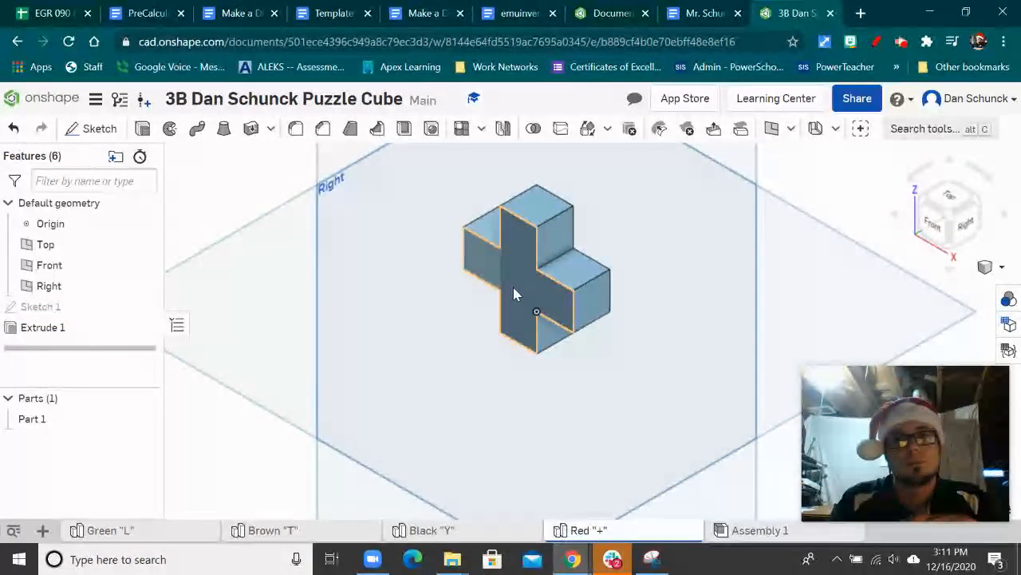
Sketch a corner rectangle on the cross's front face, spanning the central square between its inner corners, and finish the sketch.
{"action": "left_click", "coordinate": [93, 128]}
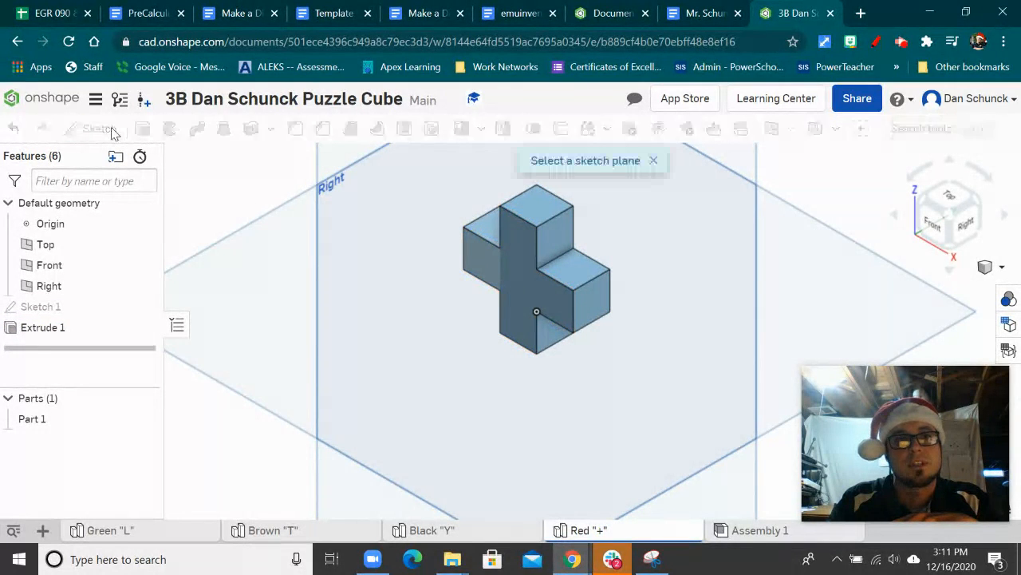
{"action": "left_click", "coordinate": [515, 274]}
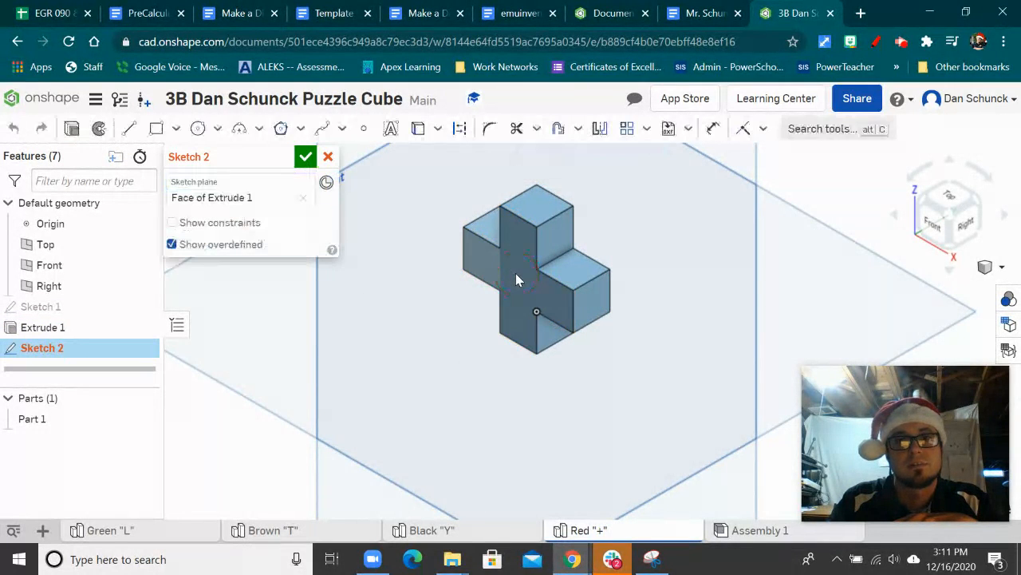
{"action": "left_click", "coordinate": [932, 222]}
{"action": "scroll", "coordinate": [631, 273], "scroll_direction": "up", "scroll_amount": 6}
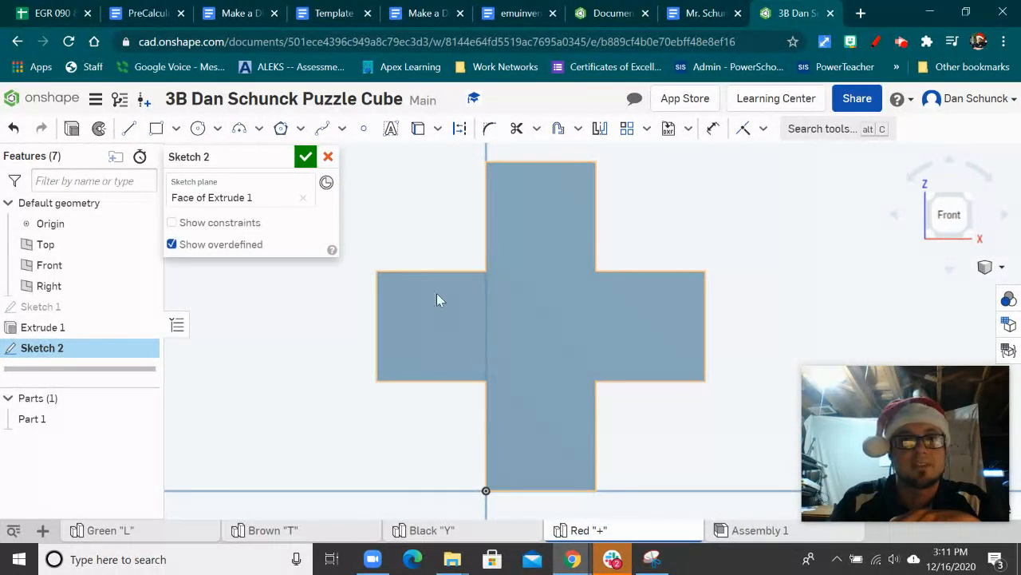
{"action": "left_click", "coordinate": [159, 129]}
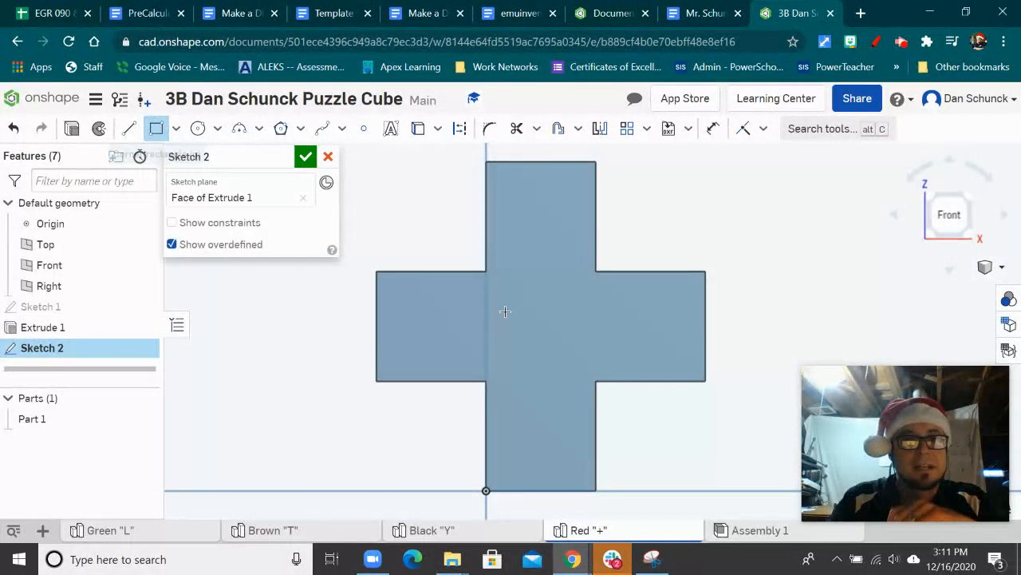
{"action": "left_click", "coordinate": [486, 274]}
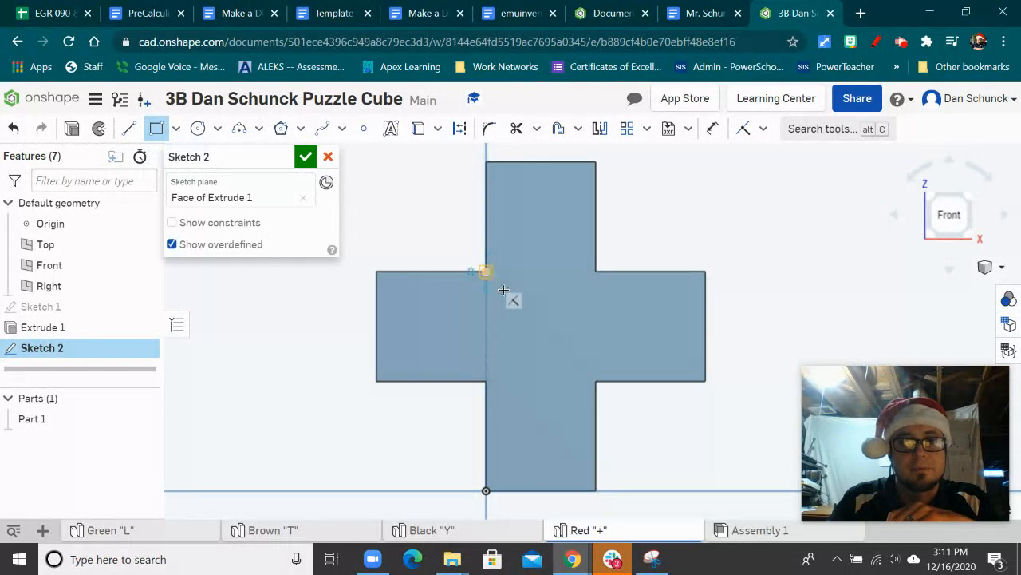
{"action": "left_click", "coordinate": [595, 380]}
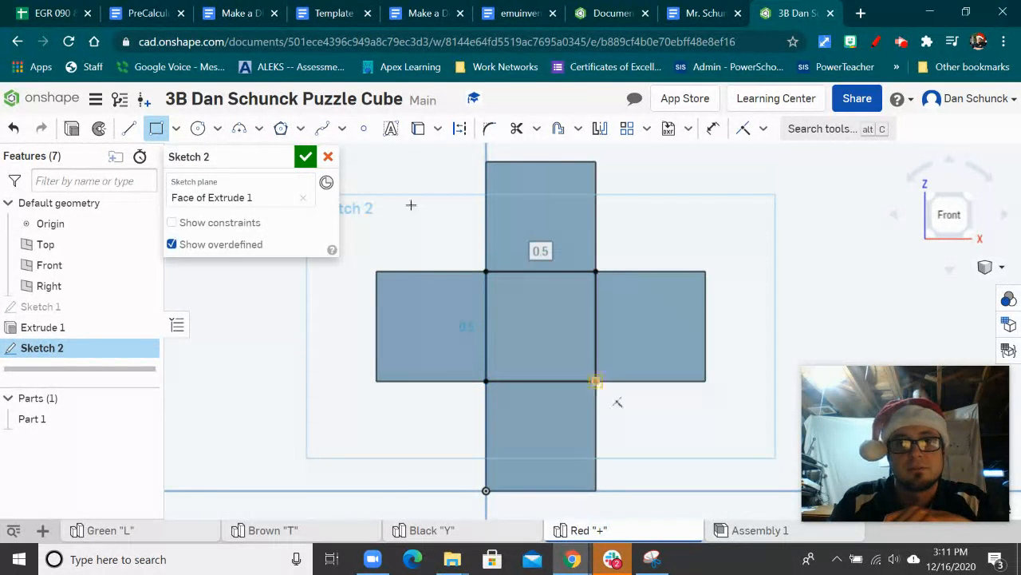
{"action": "left_click", "coordinate": [306, 156]}
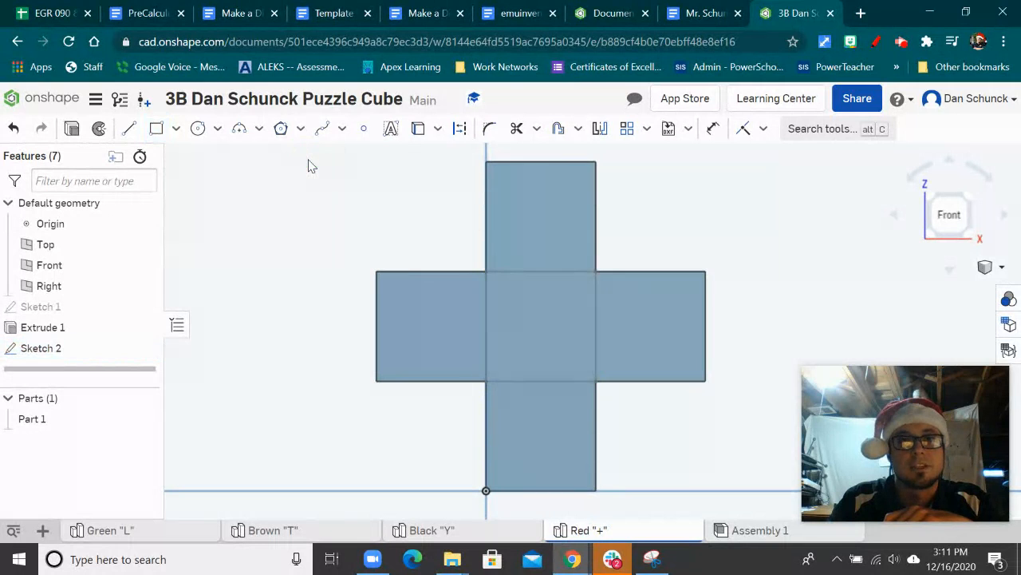
Extrude the central square 0.5 in outward from the front face, adding it to the existing part.
{"action": "left_click", "coordinate": [998, 268]}
{"action": "left_click", "coordinate": [916, 233]}
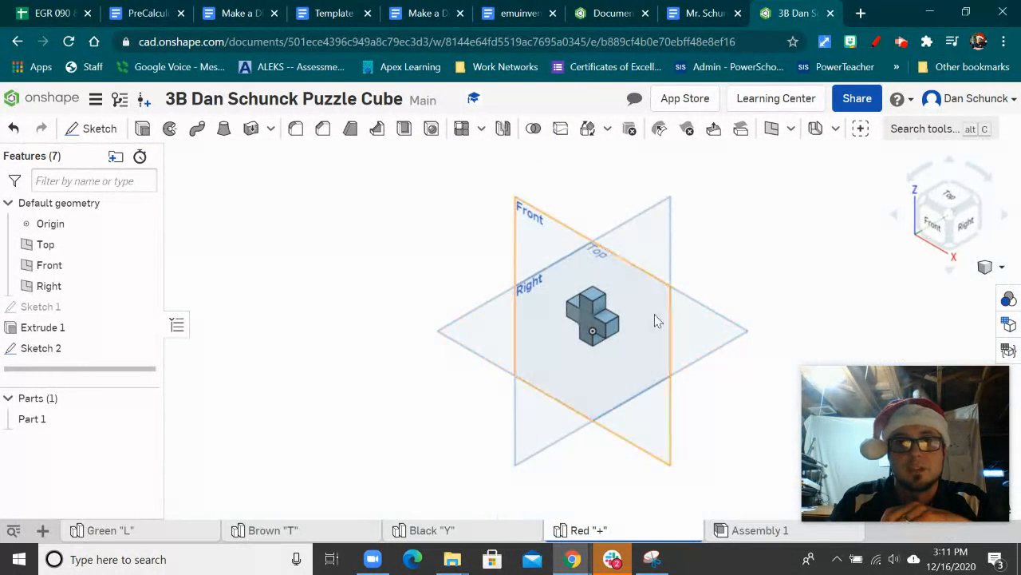
{"action": "scroll", "coordinate": [670, 308], "scroll_direction": "up", "scroll_amount": 6}
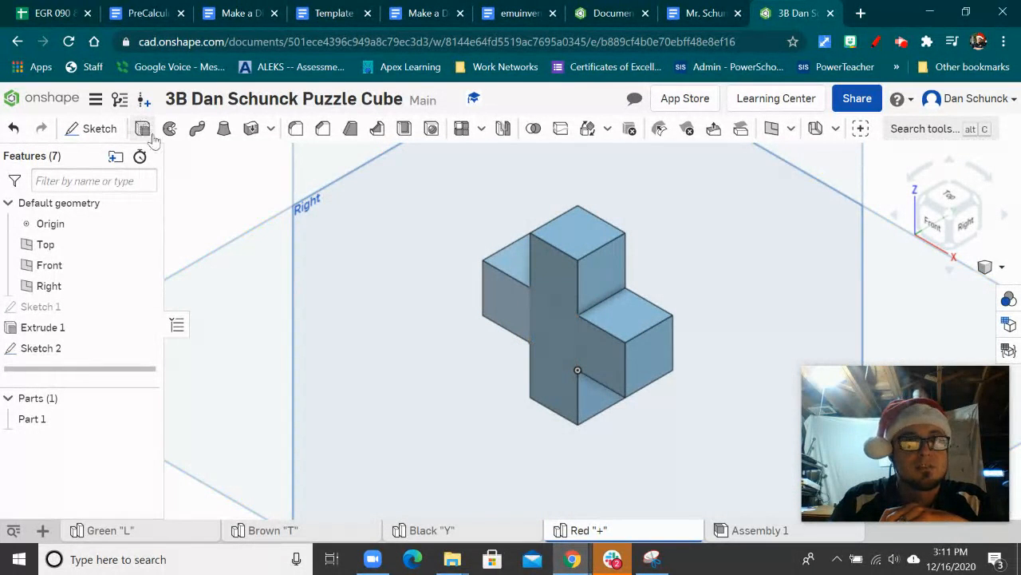
{"action": "left_click", "coordinate": [144, 130]}
{"action": "left_click", "coordinate": [563, 336]}
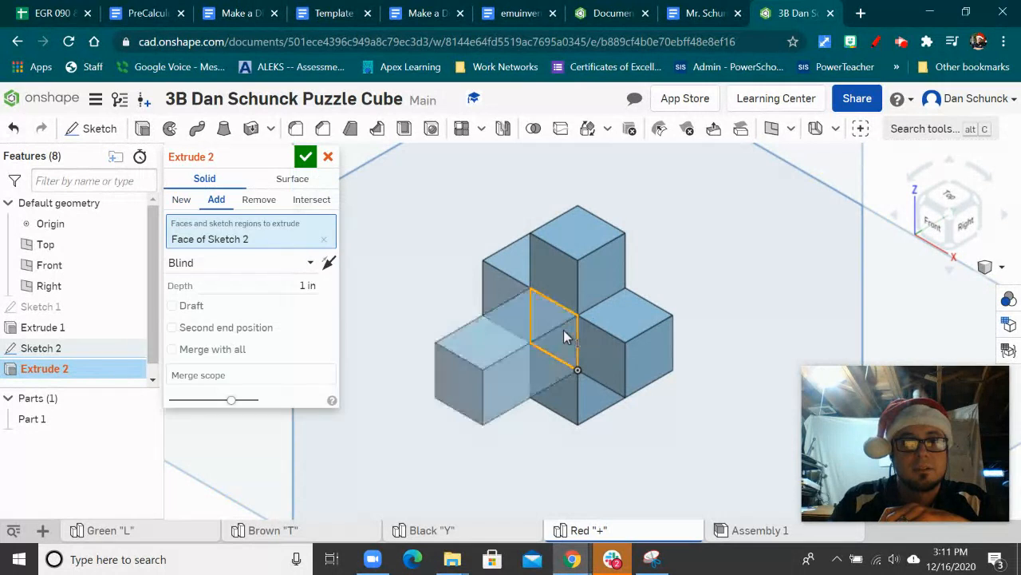
{"action": "left_click", "coordinate": [304, 285]}
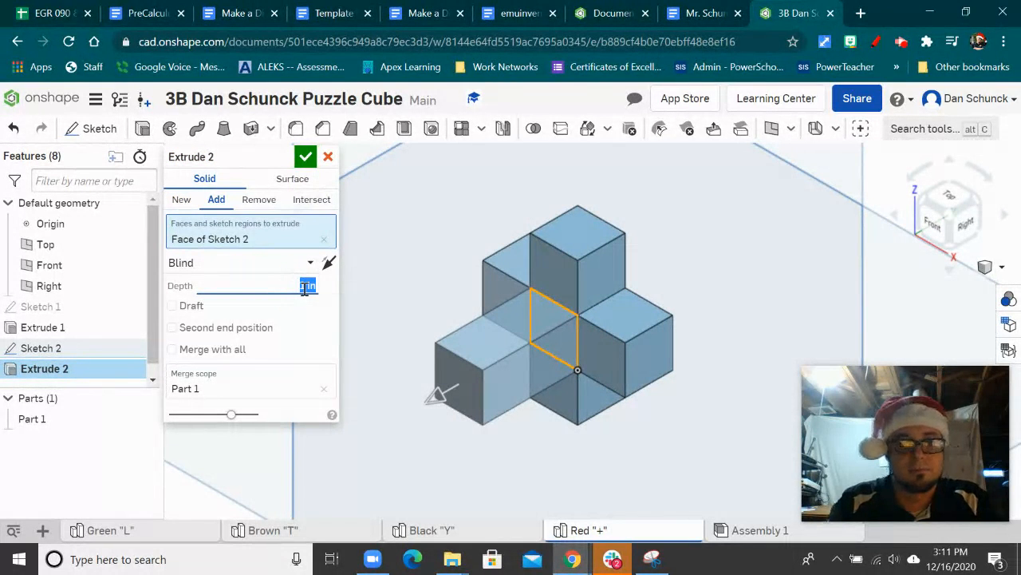
{"action": "type", "text": "0.5"}
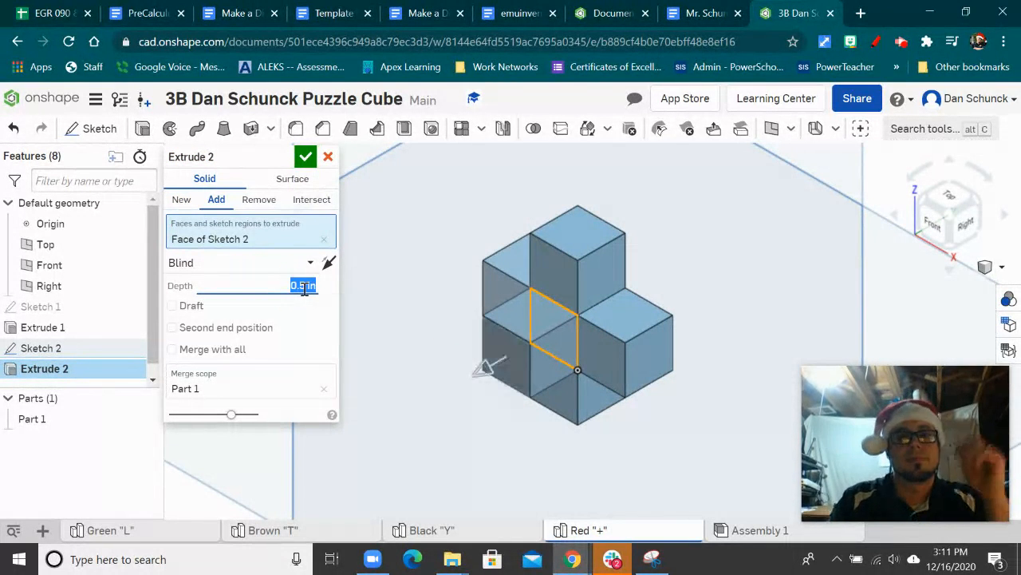
{"action": "left_click", "coordinate": [306, 156]}
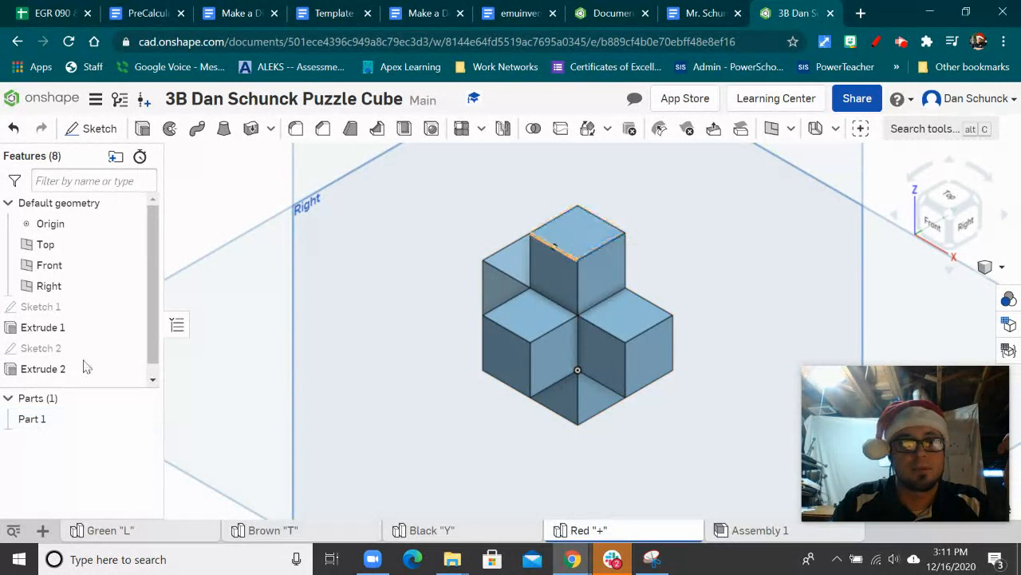
Set the part's appearance colour to red (FF0000).
{"action": "right_click", "coordinate": [42, 423]}
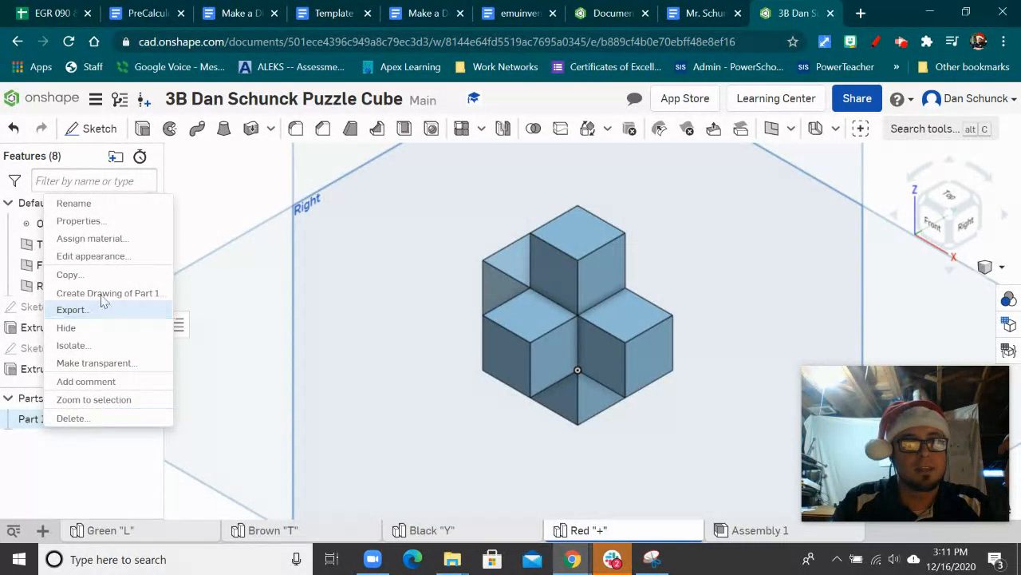
{"action": "left_click", "coordinate": [112, 256]}
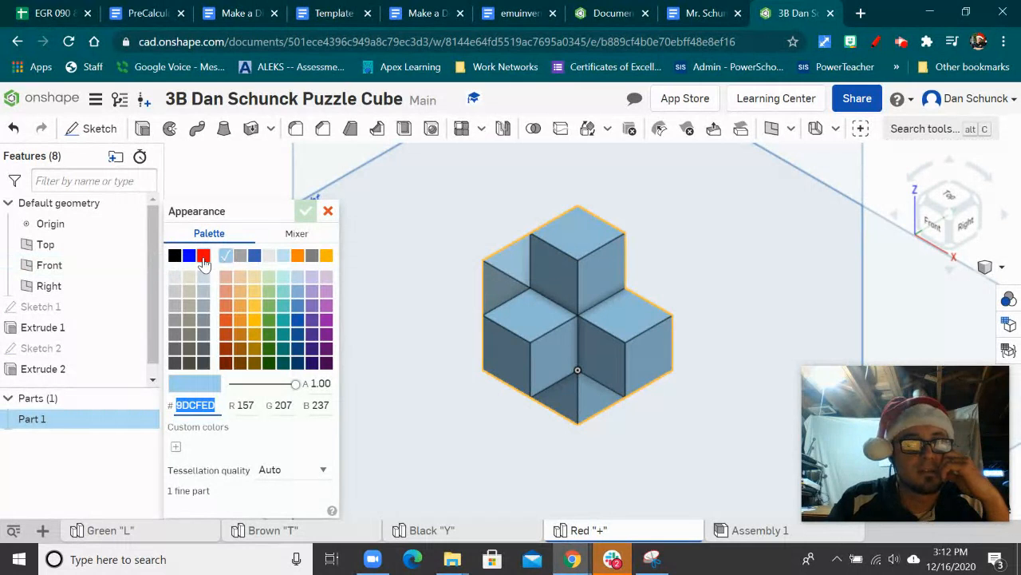
{"action": "left_click", "coordinate": [203, 257]}
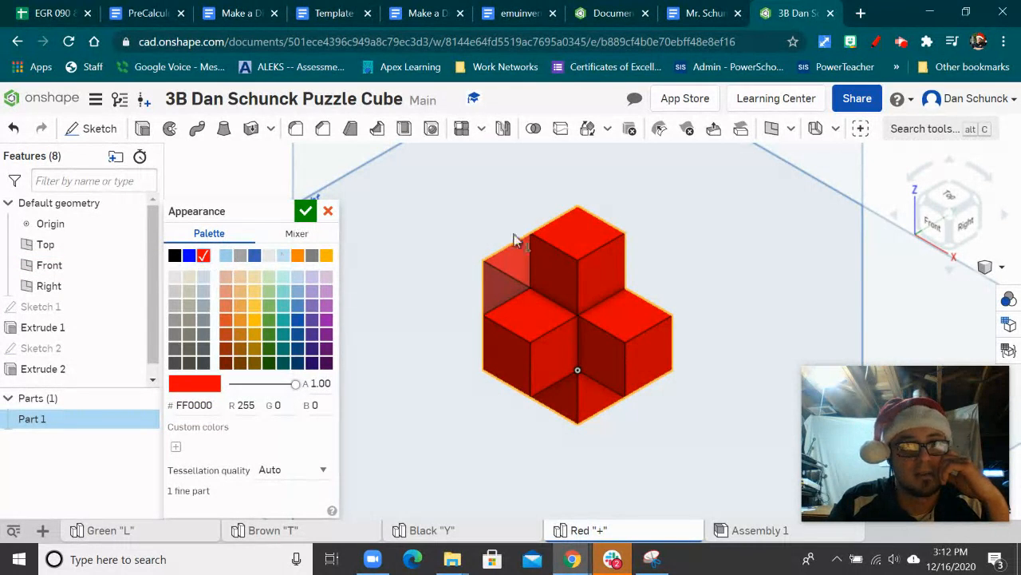
{"action": "left_click", "coordinate": [306, 210]}
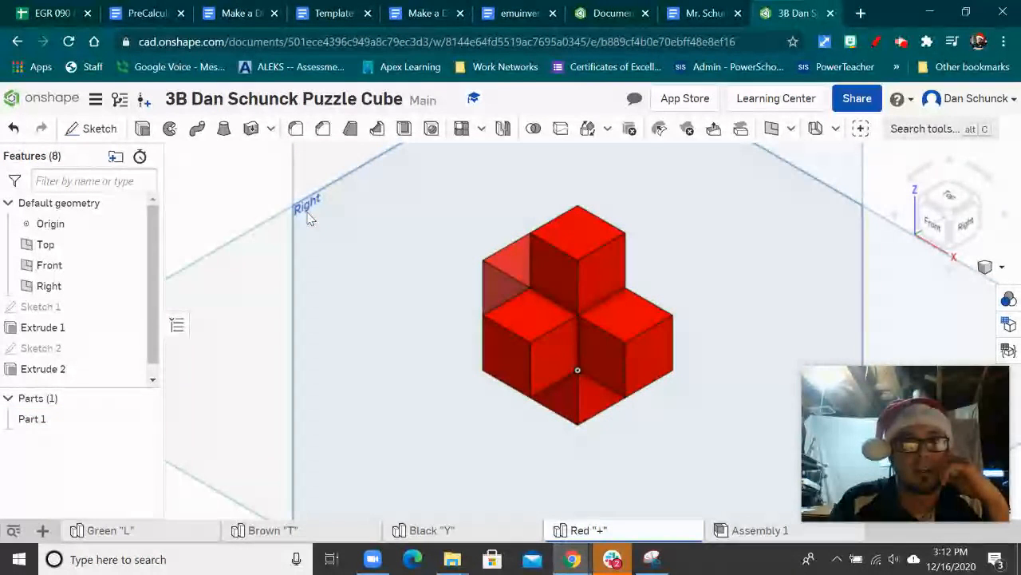
Examine the finished red piece from another angle, then in the isometric view.
{"action": "scroll", "coordinate": [754, 320], "scroll_direction": "down", "scroll_amount": 3}
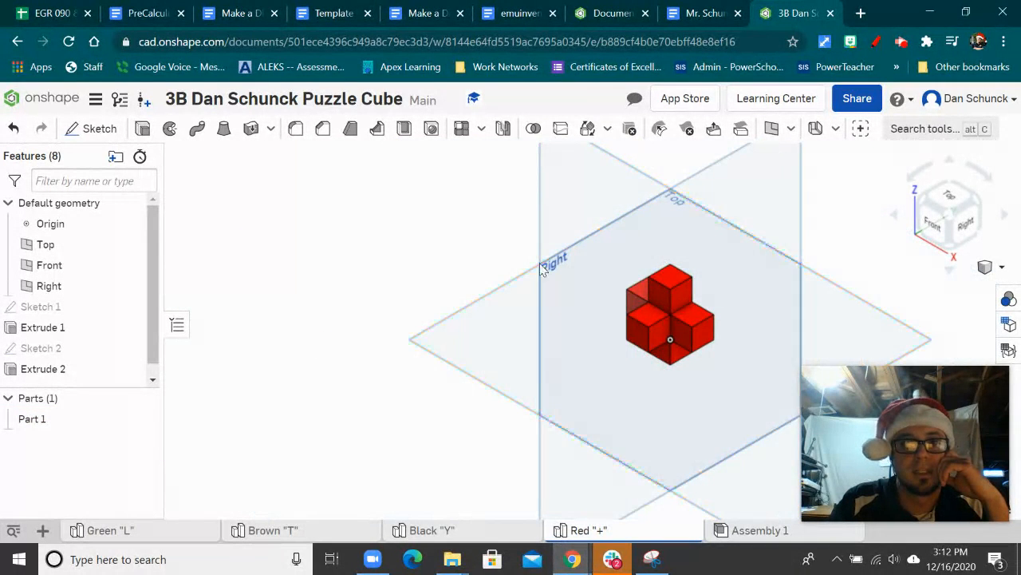
{"action": "right_click_drag", "start_coordinate": [469, 253], "coordinate": [433, 282]}
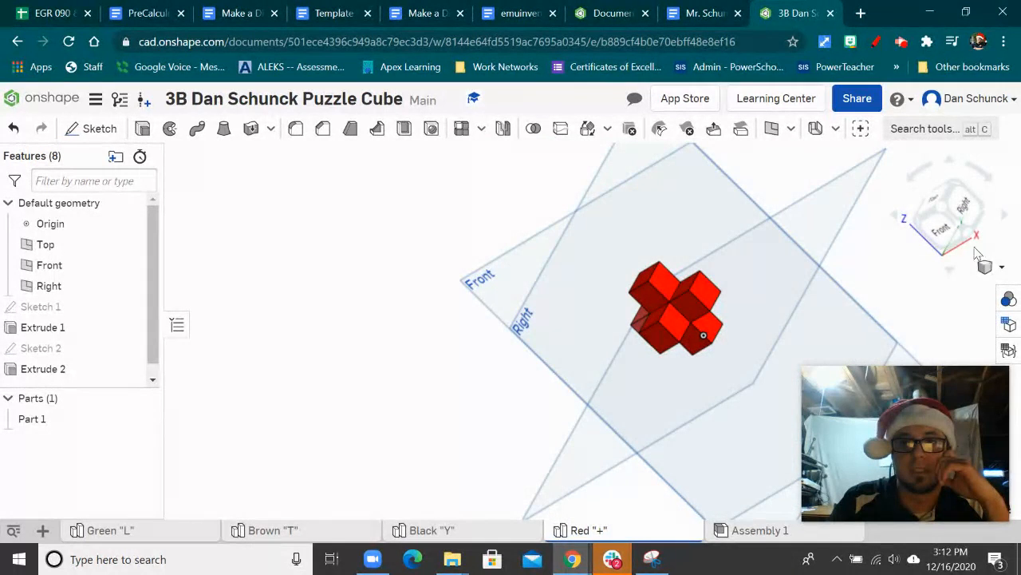
{"action": "left_click", "coordinate": [990, 268]}
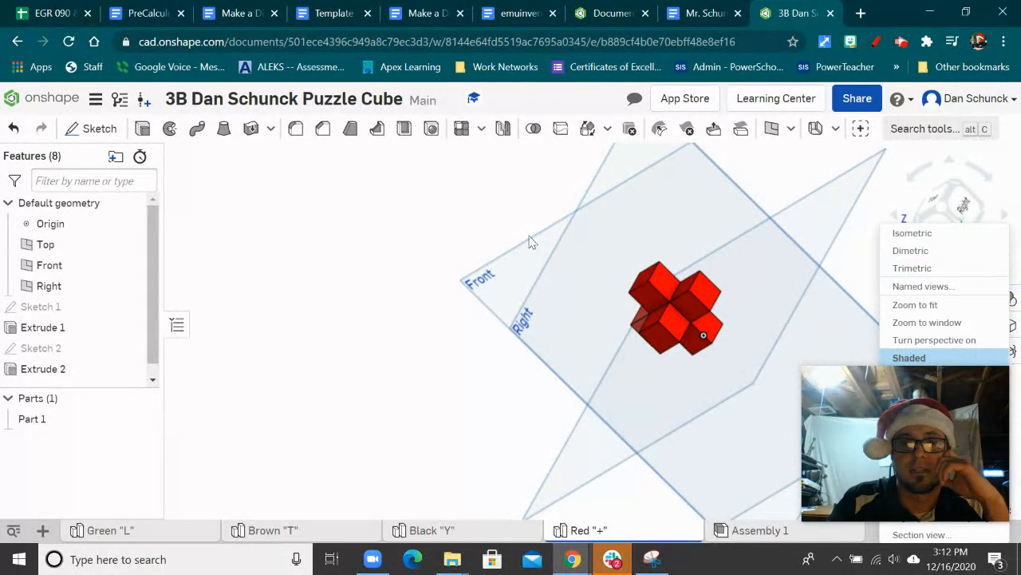
{"action": "left_click", "coordinate": [644, 290]}
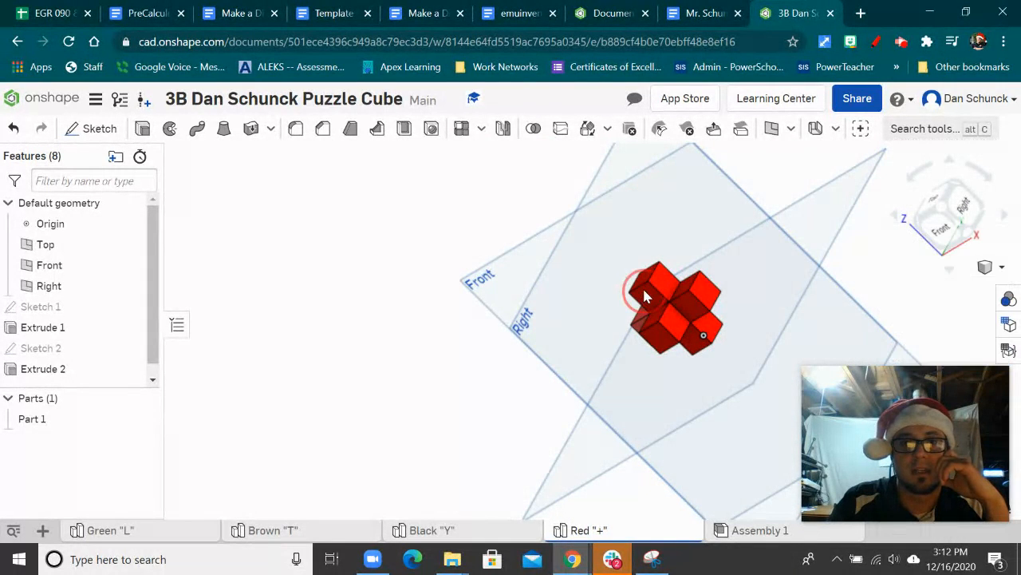
{"action": "right_click", "coordinate": [500, 212]}
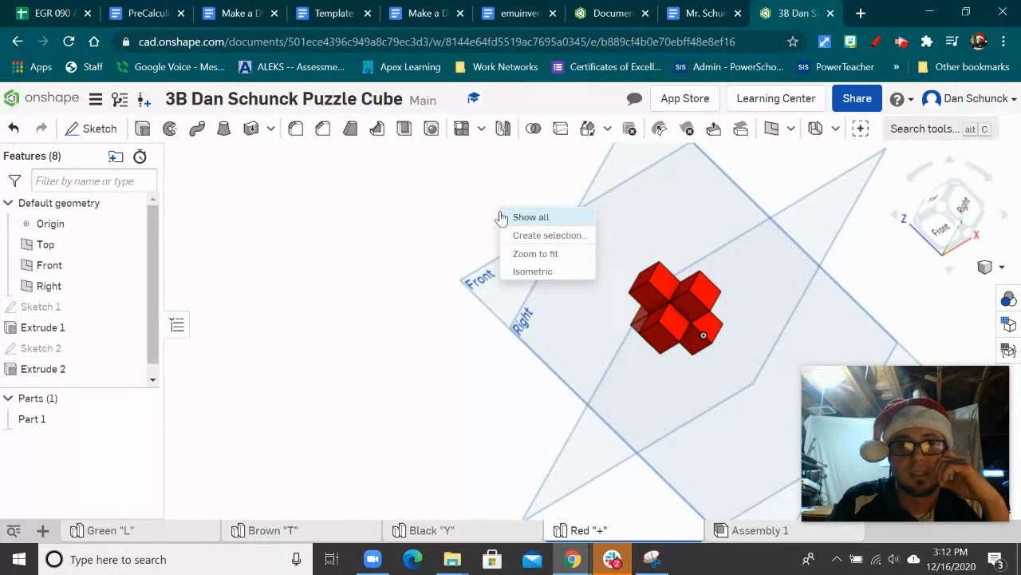
{"action": "left_click", "coordinate": [533, 272]}
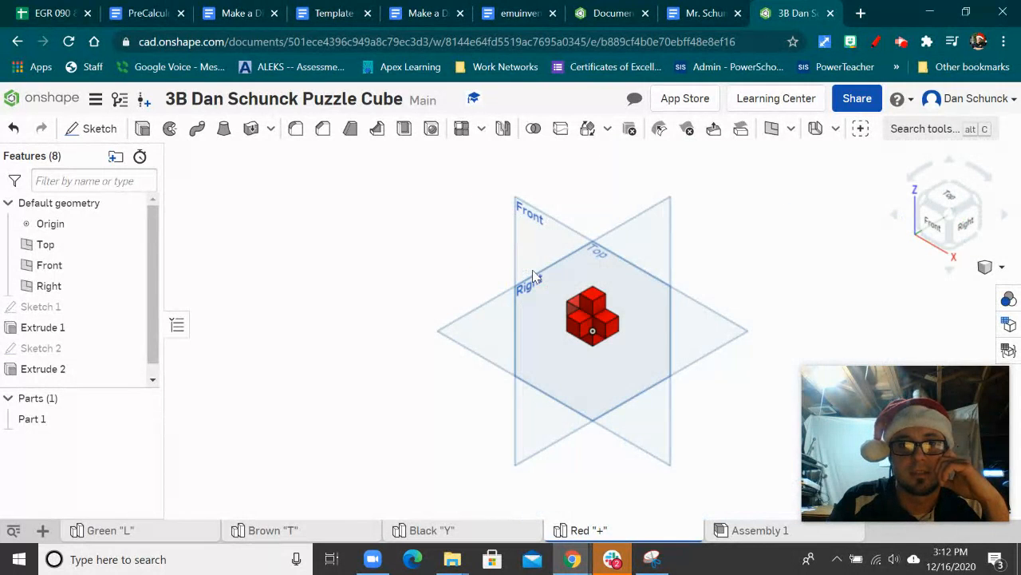
{"action": "scroll", "coordinate": [607, 340], "scroll_direction": "up", "scroll_amount": 5}
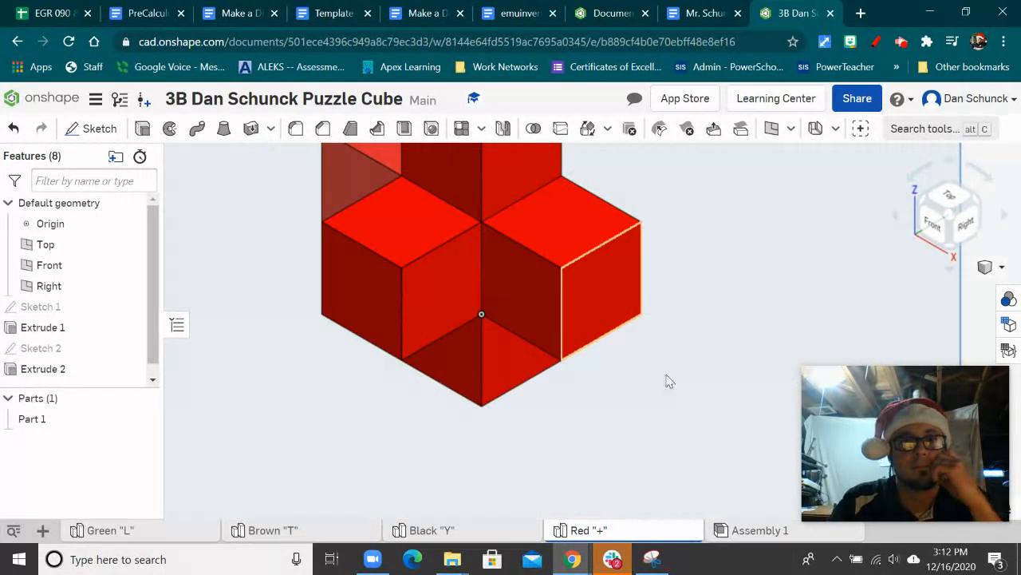
{"action": "scroll", "coordinate": [670, 380], "scroll_direction": "down", "scroll_amount": 4}
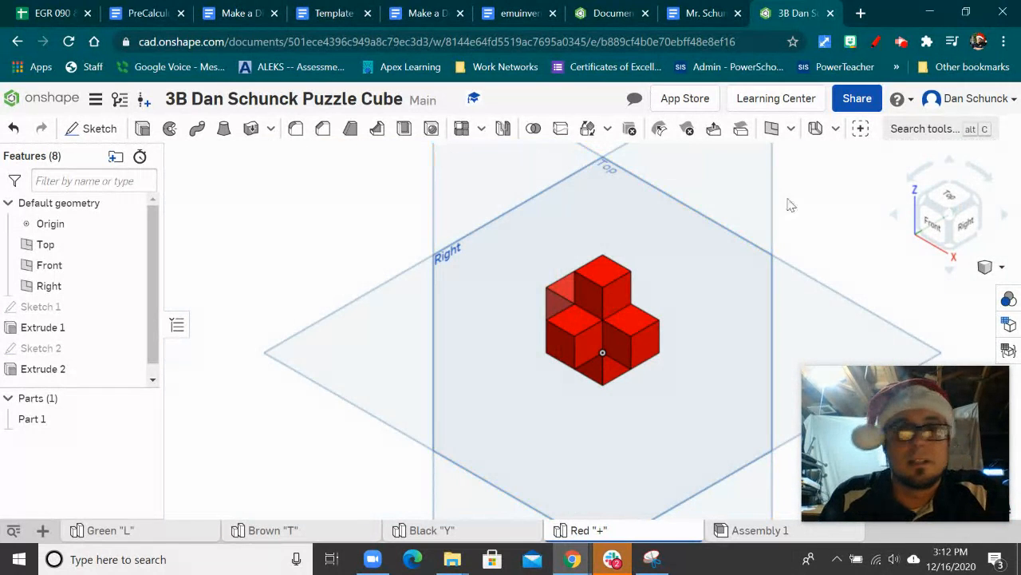